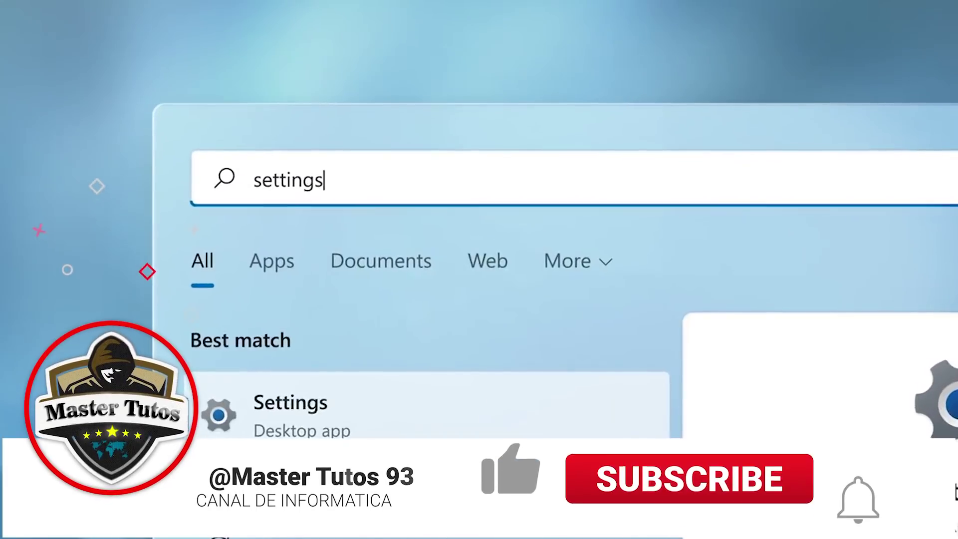
{"action": "left_click", "coordinate": [290, 382]}
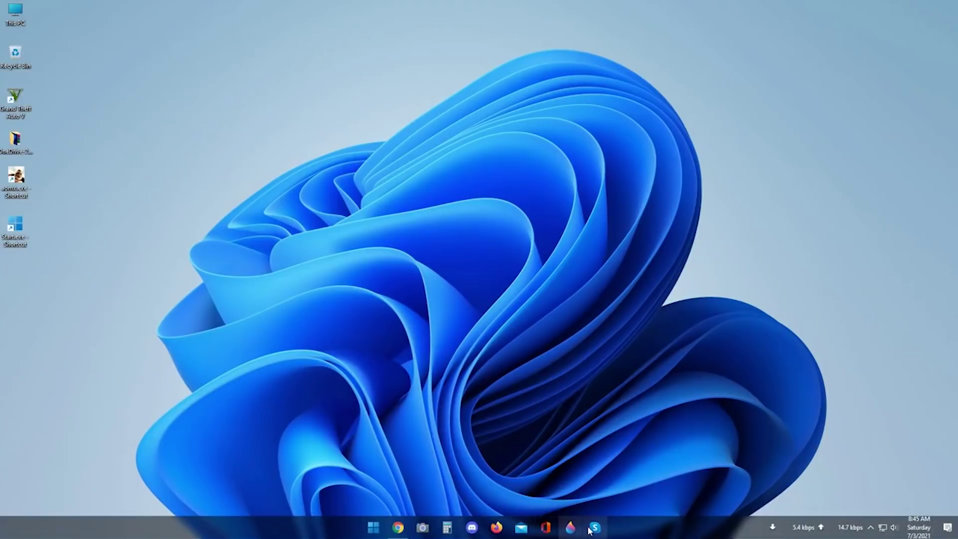
{"action": "left_click", "coordinate": [373, 528]}
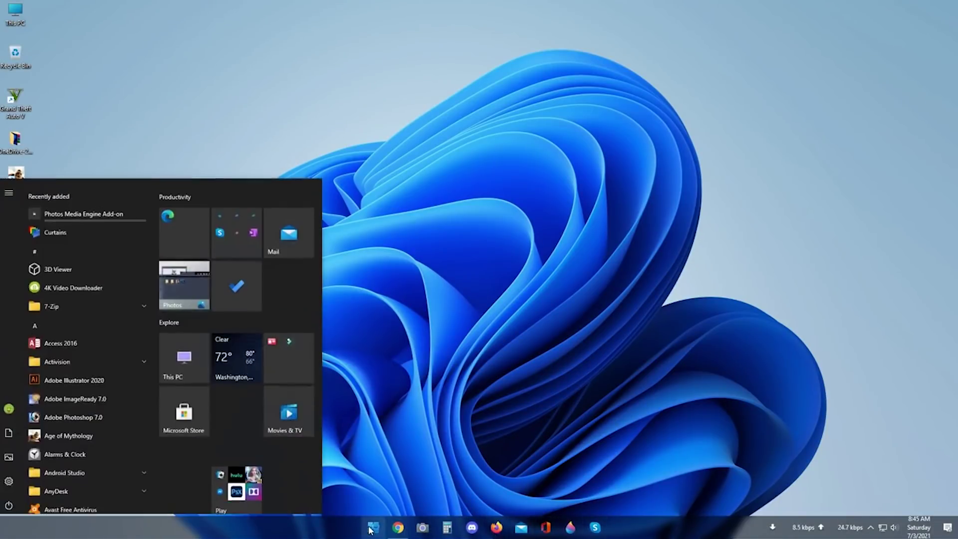
{"action": "left_click", "coordinate": [381, 471]}
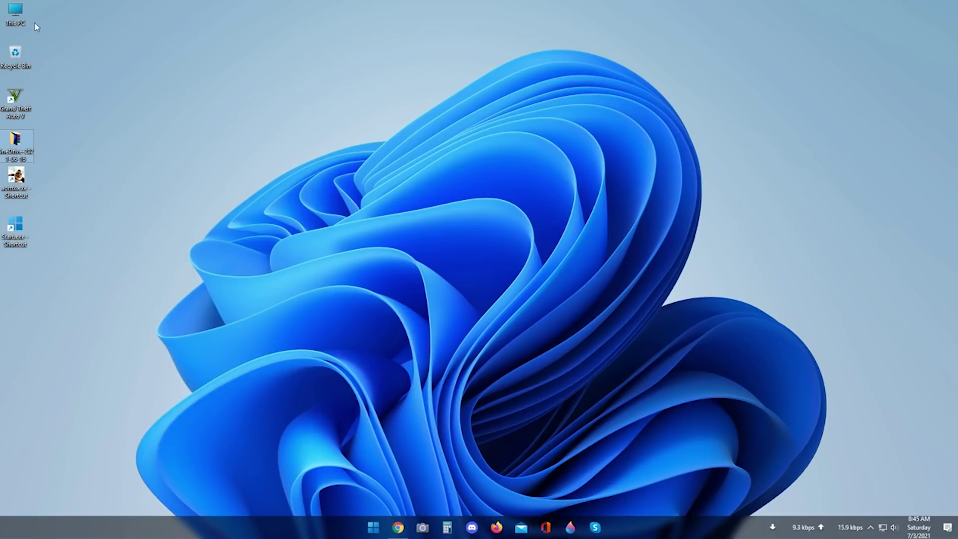
{"action": "double_click", "coordinate": [26, 12]}
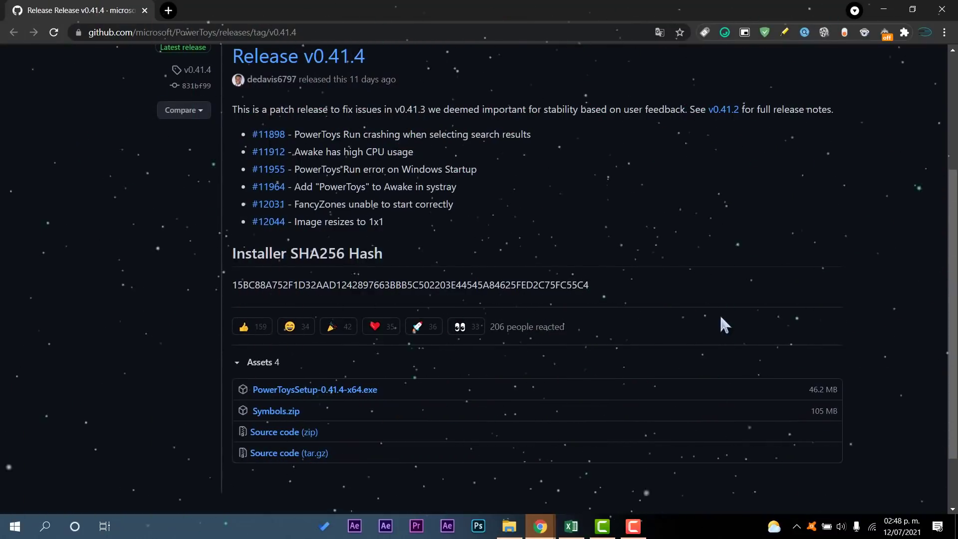
- Review the PowerToys v0.41.4 release page on GitHub, including its fix notes and downloadable assets
{"action": "scroll", "coordinate": [469, 391], "scroll_direction": "down", "scroll_amount": 2}
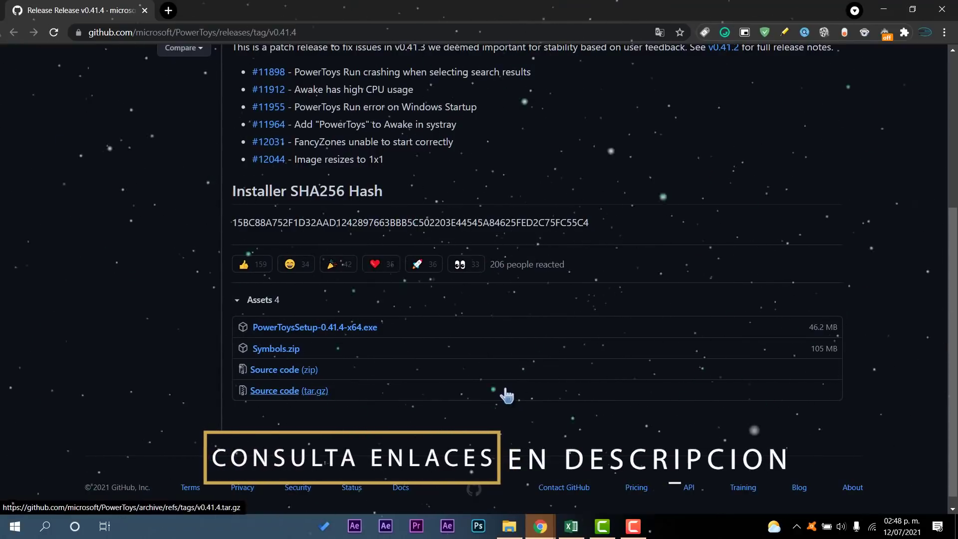
{"action": "scroll", "coordinate": [505, 394], "scroll_direction": "up", "scroll_amount": 5}
{"action": "scroll", "coordinate": [507, 380], "scroll_direction": "down", "scroll_amount": 5}
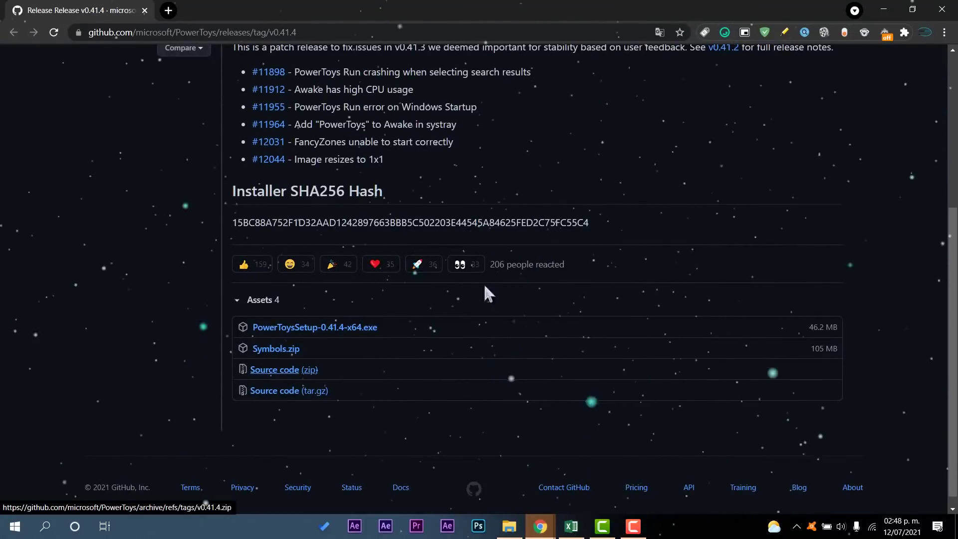
{"action": "scroll", "coordinate": [497, 277], "scroll_direction": "up", "scroll_amount": 4}
{"action": "scroll", "coordinate": [483, 283], "scroll_direction": "down", "scroll_amount": 1}
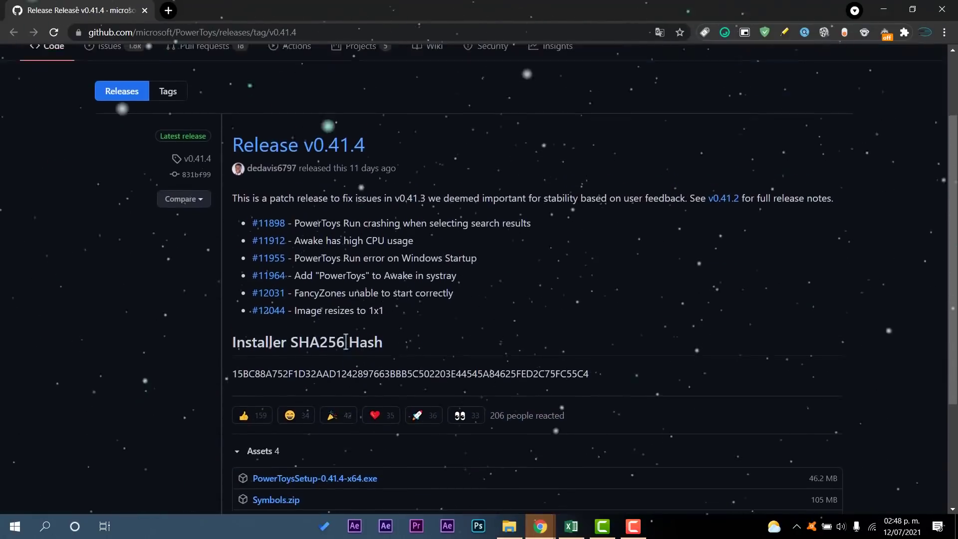
{"action": "scroll", "coordinate": [346, 344], "scroll_direction": "up", "scroll_amount": 2}
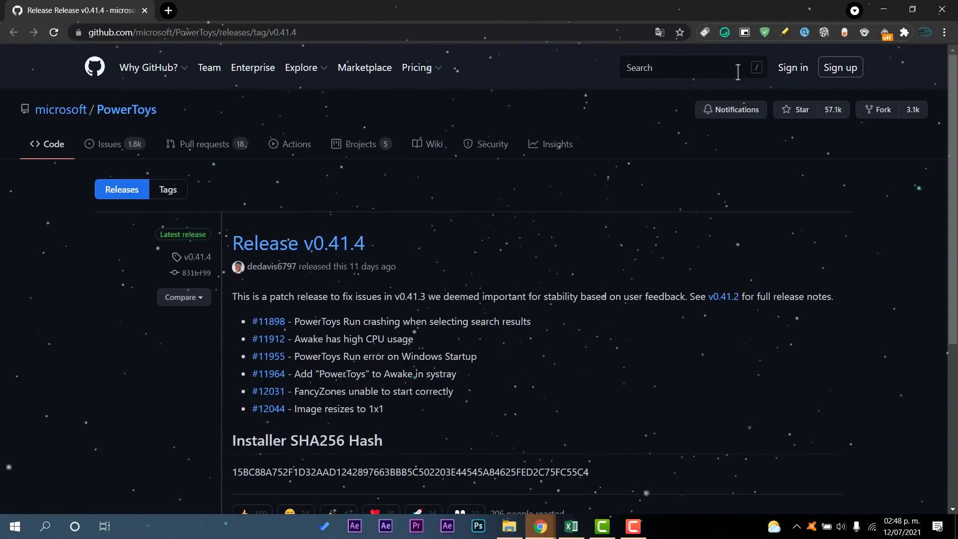
{"action": "left_click_drag", "start_coordinate": [758, 11], "coordinate": [689, 49]}
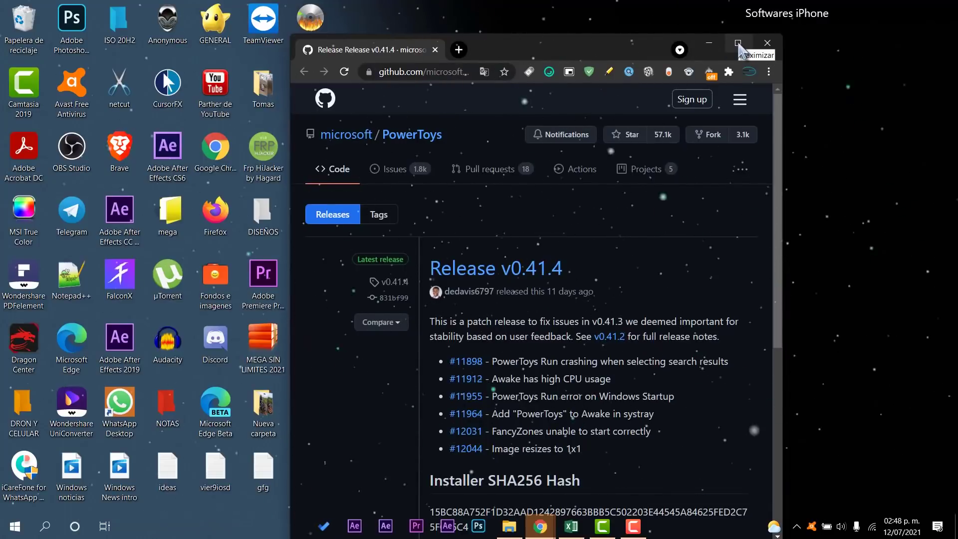
{"action": "left_click", "coordinate": [738, 43]}
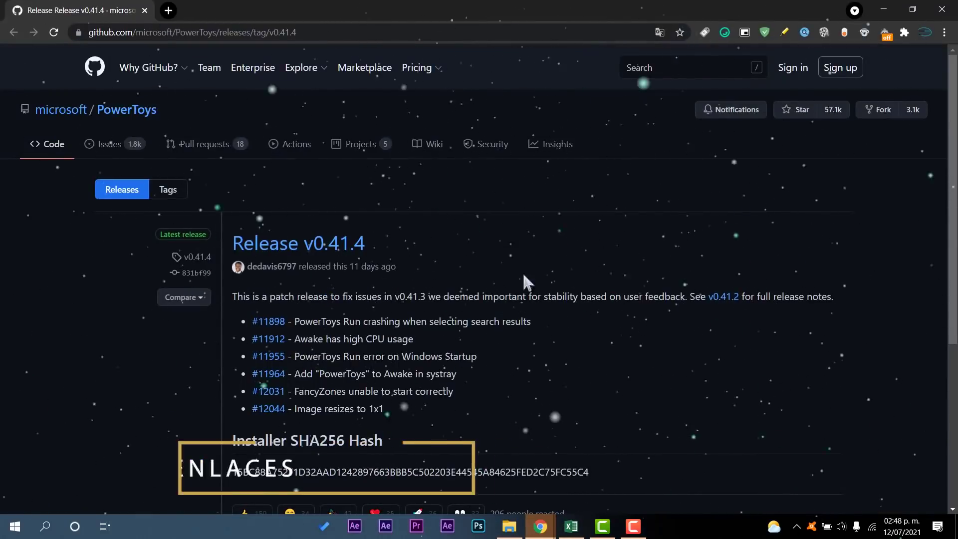
{"action": "scroll", "coordinate": [570, 322], "scroll_direction": "down", "scroll_amount": 4}
{"action": "scroll", "coordinate": [567, 329], "scroll_direction": "up", "scroll_amount": 4}
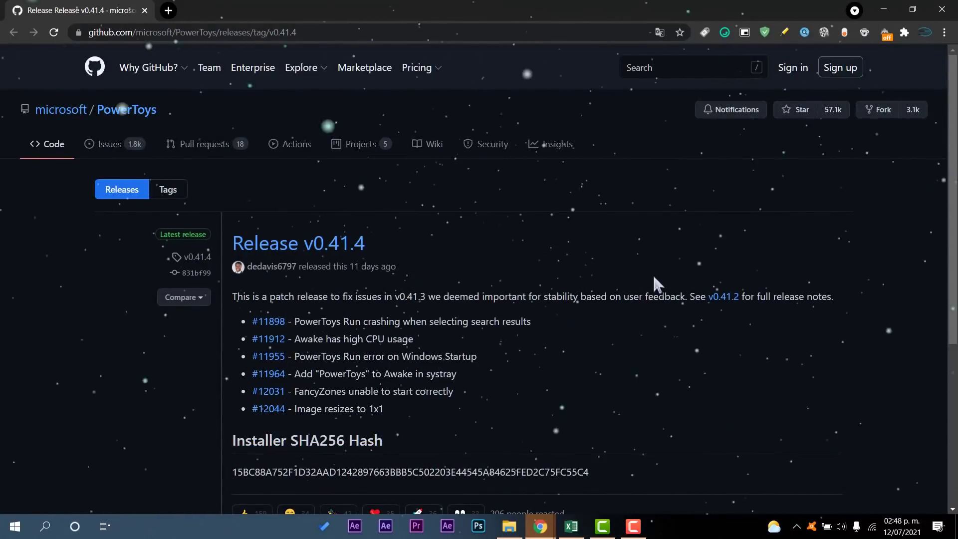
{"action": "left_click_drag", "start_coordinate": [501, 442], "coordinate": [257, 321]}
{"action": "left_click", "coordinate": [513, 358]}
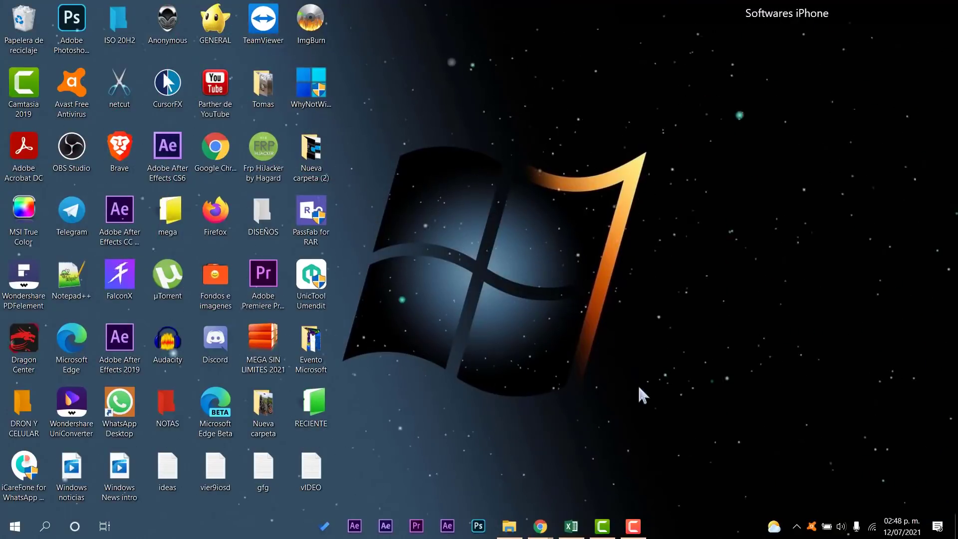
- Open the PowerToys settings window from the system tray and reposition it on the desktop
{"action": "left_click", "coordinate": [795, 525]}
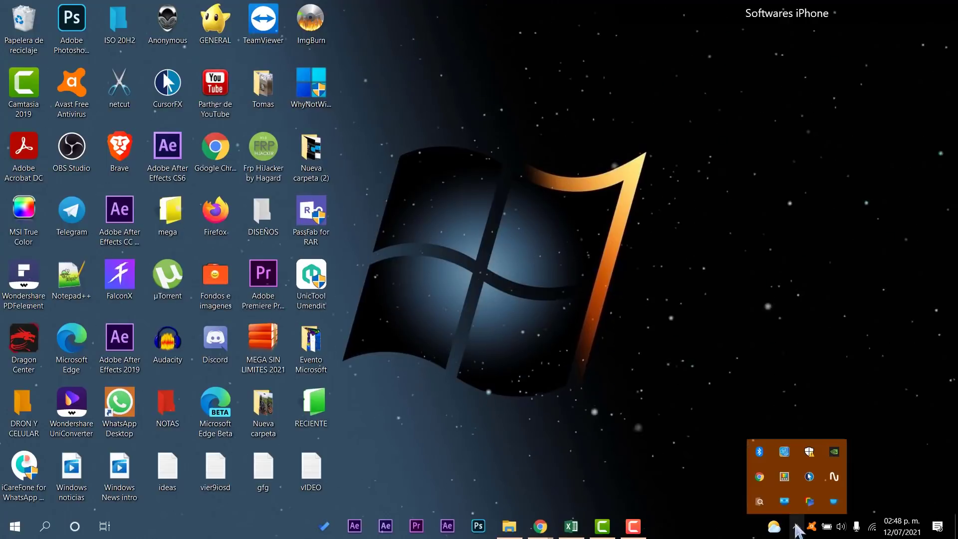
{"action": "left_click", "coordinate": [646, 259]}
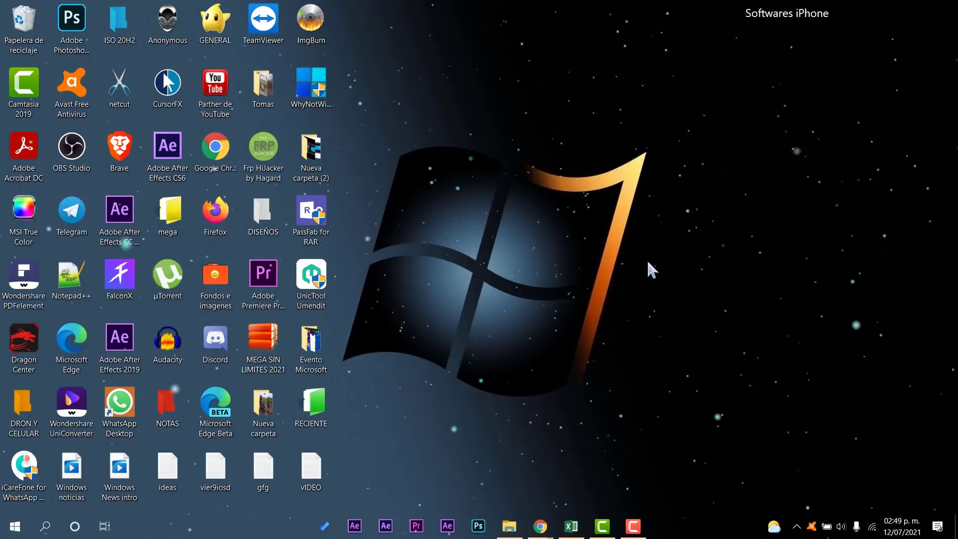
{"action": "left_click", "coordinate": [801, 533]}
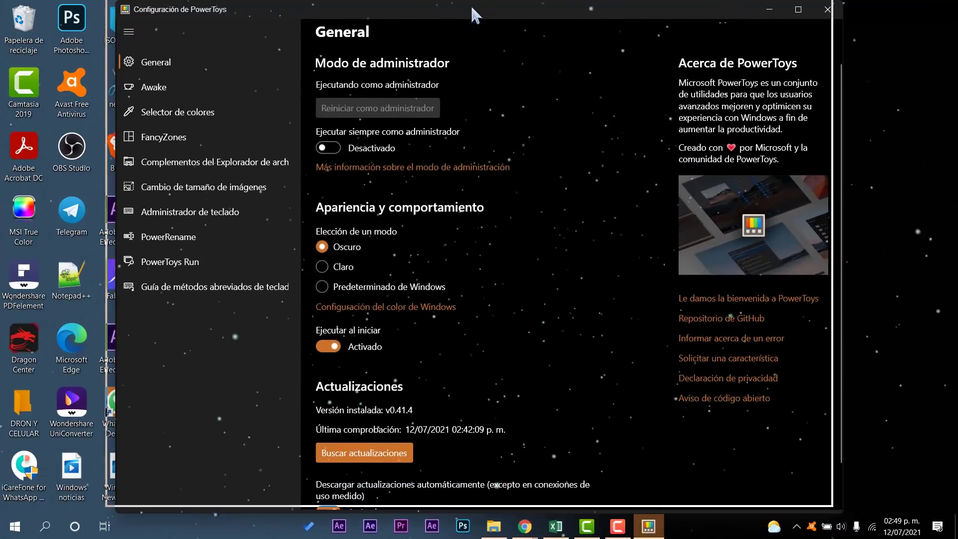
{"action": "left_click", "coordinate": [471, 13]}
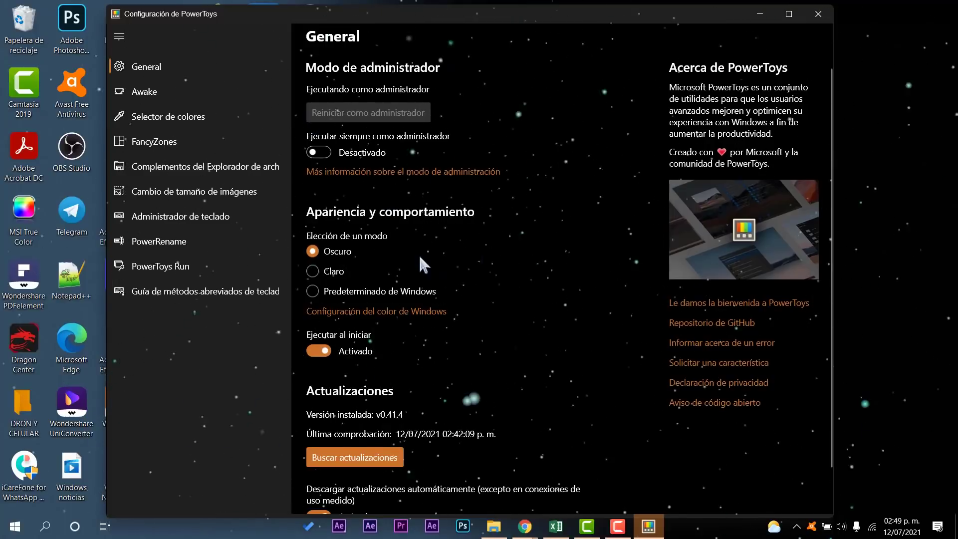
- Try the Claro and Predeterminado de Windows appearance modes in PowerToys and return to Oscuro
{"action": "left_click", "coordinate": [328, 272]}
{"action": "left_click", "coordinate": [327, 253]}
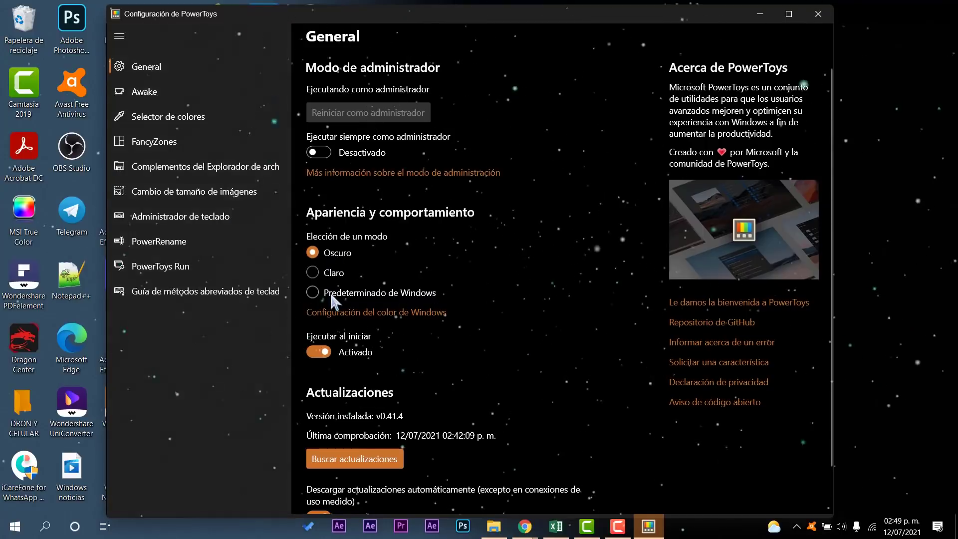
{"action": "left_click", "coordinate": [330, 291]}
{"action": "left_click", "coordinate": [324, 253]}
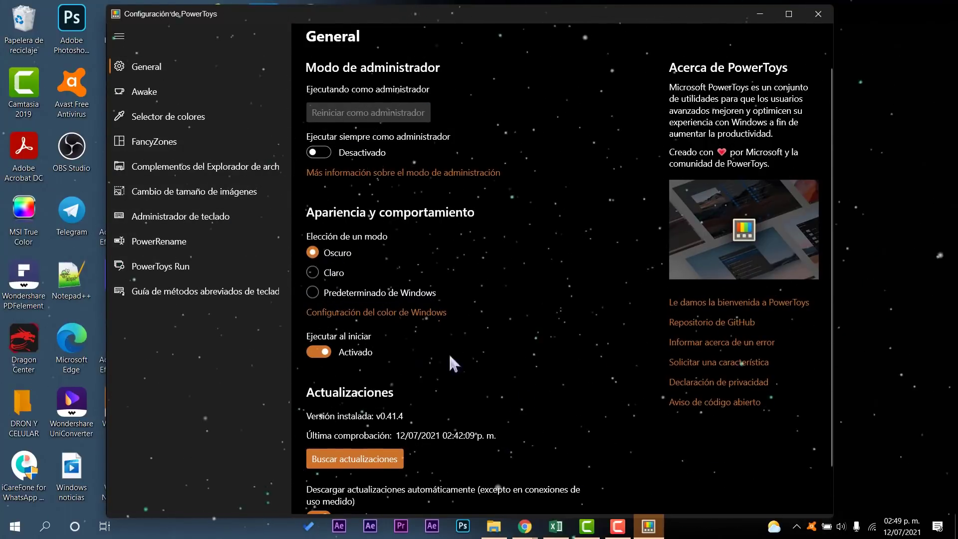
- Open the Awake page in the PowerToys settings and minimize the window
{"action": "scroll", "coordinate": [464, 380], "scroll_direction": "down", "scroll_amount": 2}
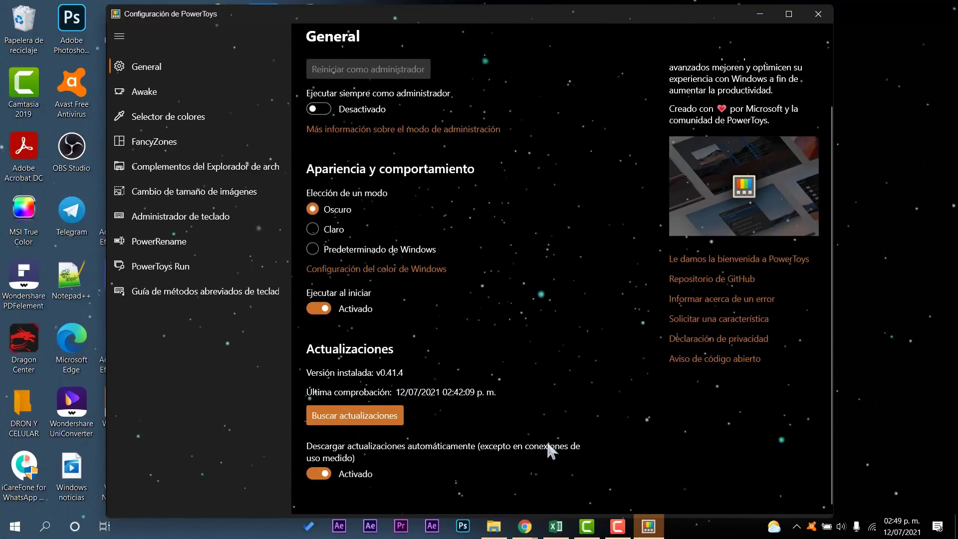
{"action": "left_click", "coordinate": [151, 97]}
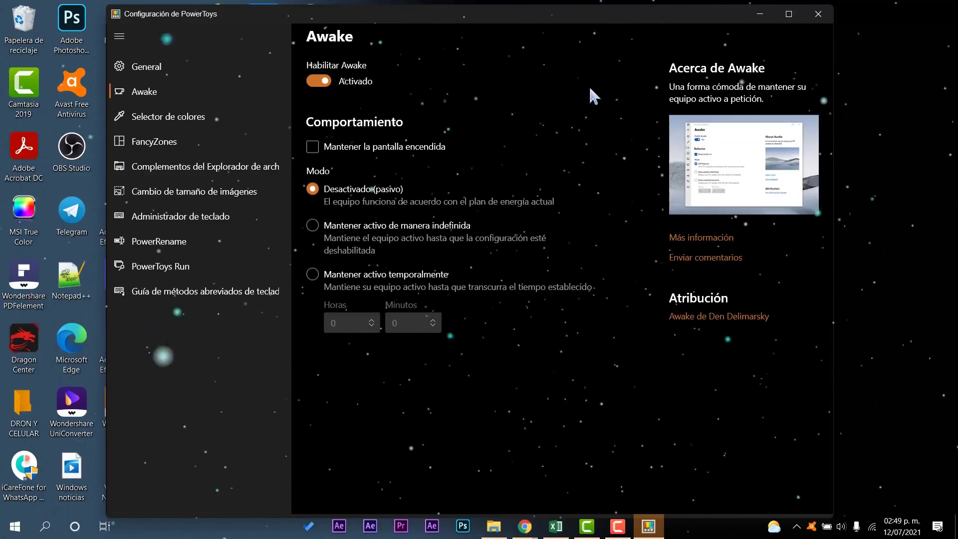
{"action": "left_click", "coordinate": [751, 11]}
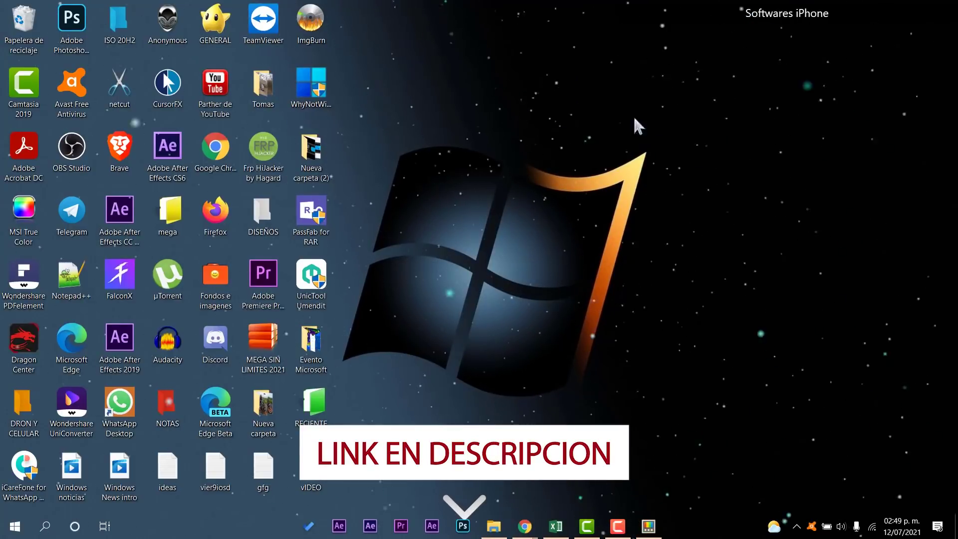
{"action": "right_click", "coordinate": [584, 244]}
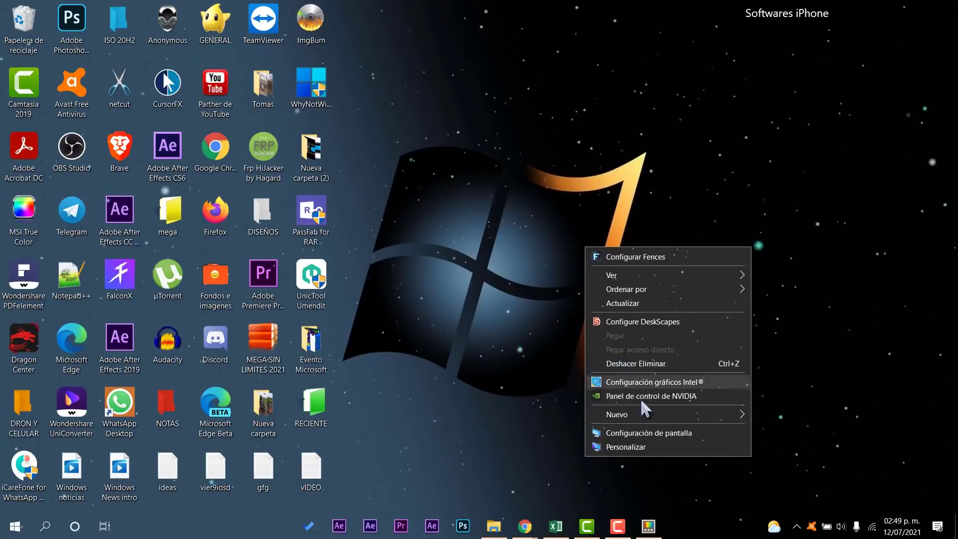
{"action": "left_click", "coordinate": [635, 446]}
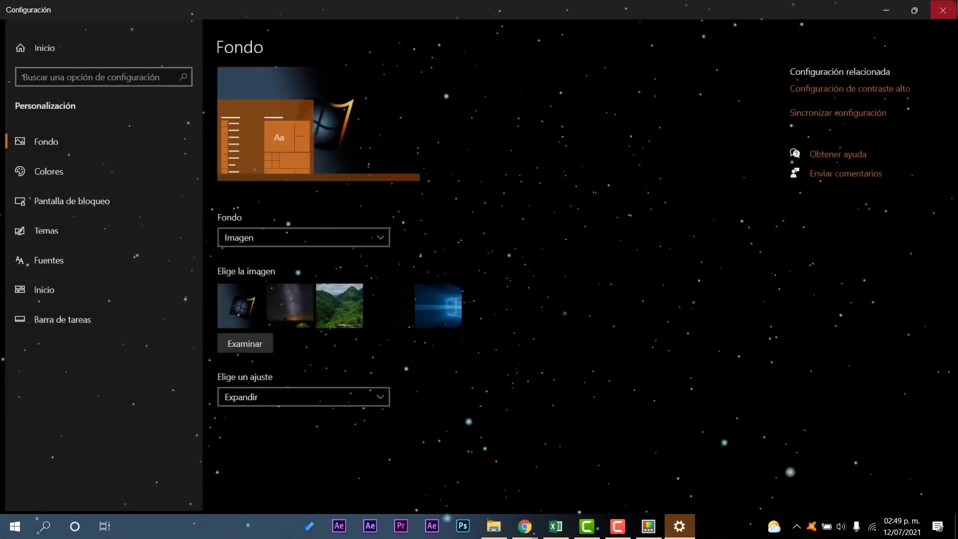
{"action": "left_click", "coordinate": [943, 10]}
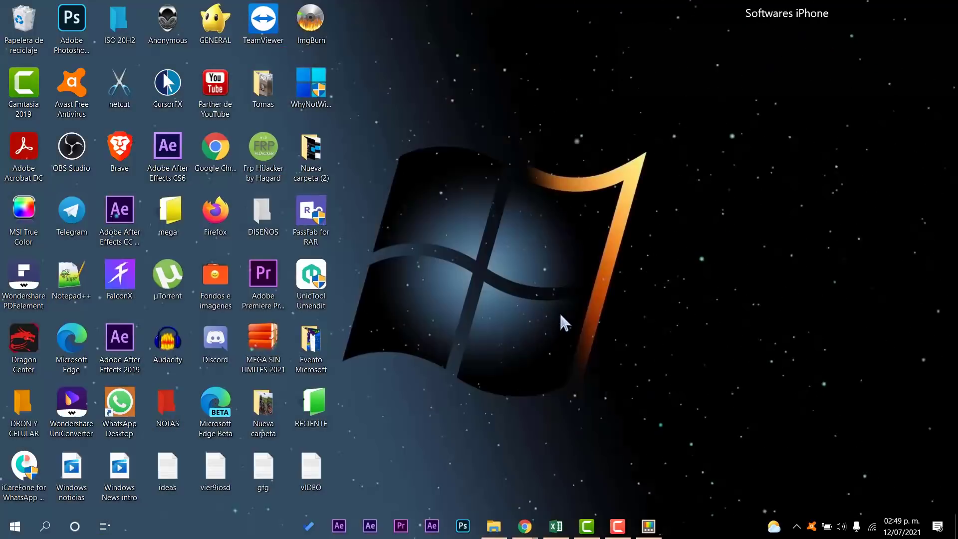
{"action": "right_click", "coordinate": [559, 314]}
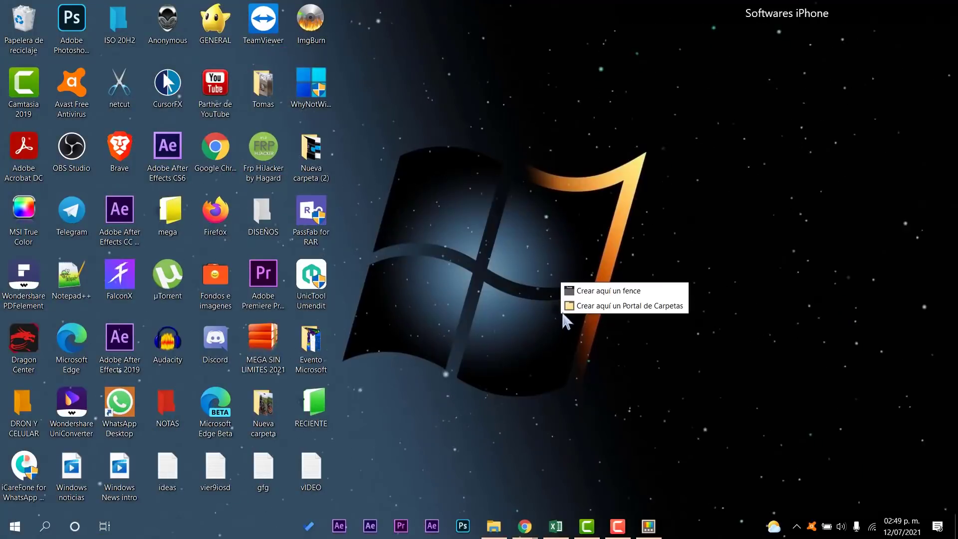
- Open the Inicio/apagado y suspensión page in Windows Settings to view the screen and sleep timeouts
{"action": "right_click", "coordinate": [570, 337]}
{"action": "left_click", "coordinate": [607, 316]}
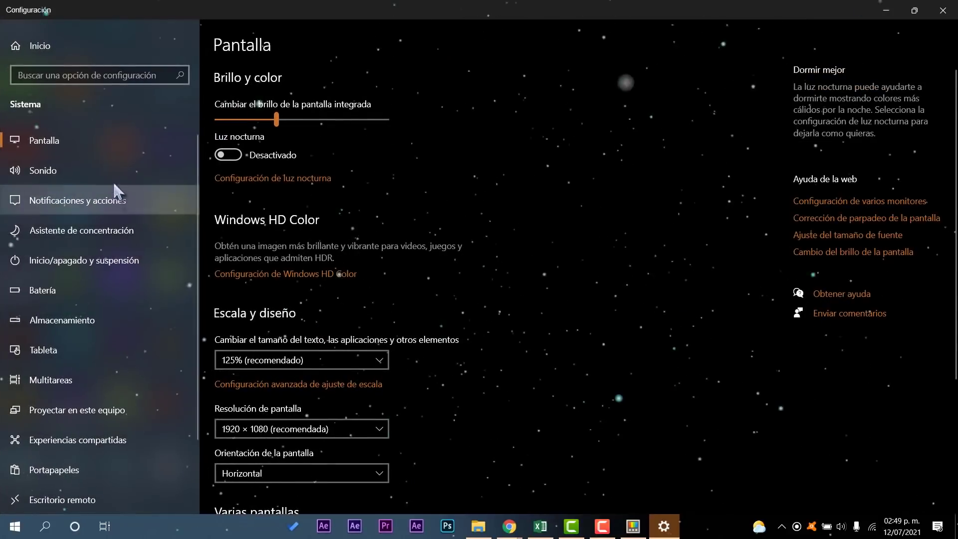
{"action": "left_click", "coordinate": [96, 268]}
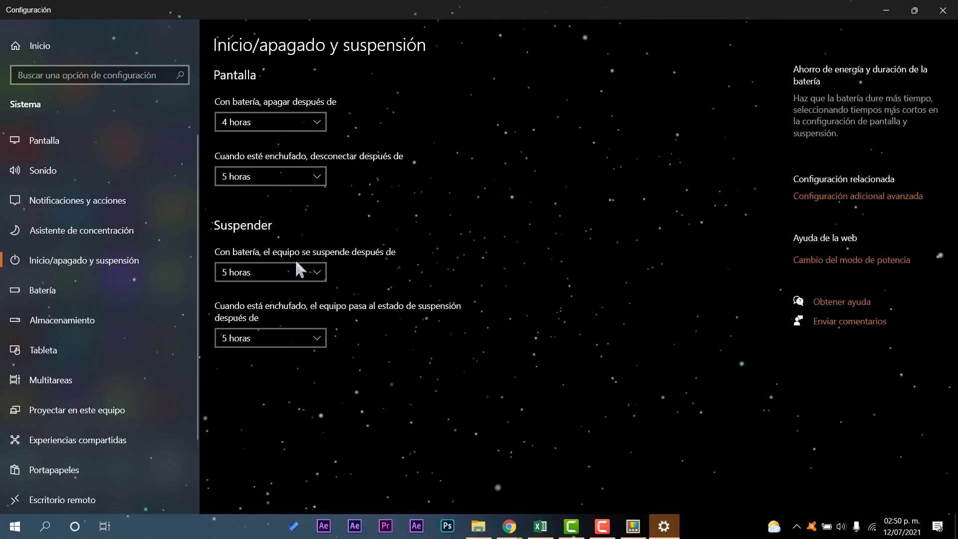
- Review the Batería page, including battery saver and battery usage per app, and close Windows Settings
{"action": "left_click", "coordinate": [74, 290]}
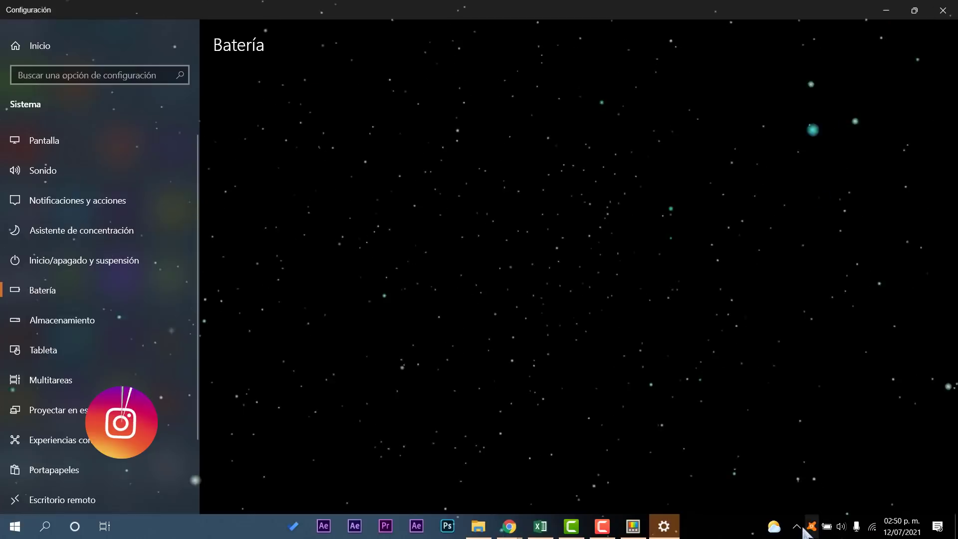
{"action": "left_click", "coordinate": [797, 527]}
{"action": "right_click", "coordinate": [828, 528]}
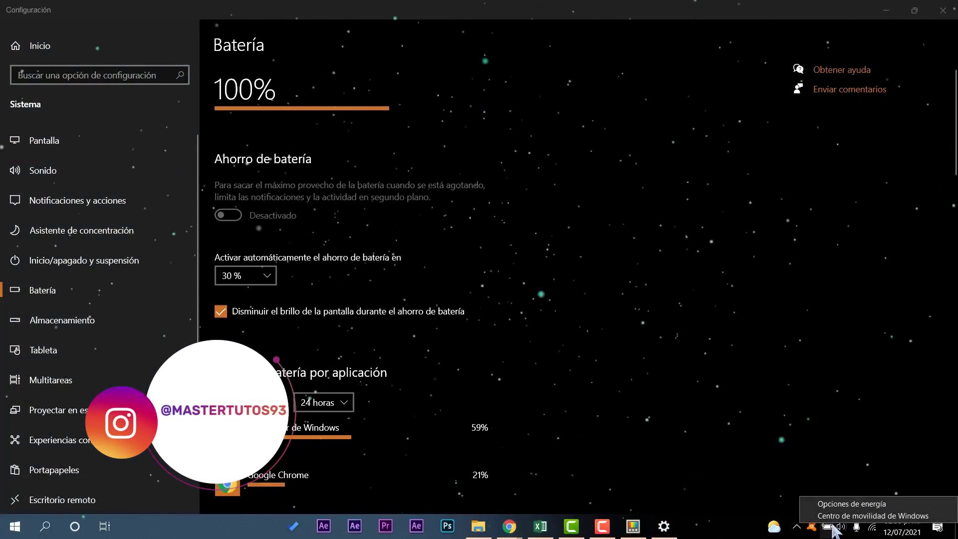
{"action": "scroll", "coordinate": [609, 354], "scroll_direction": "down", "scroll_amount": 6}
{"action": "scroll", "coordinate": [607, 410], "scroll_direction": "up", "scroll_amount": 5}
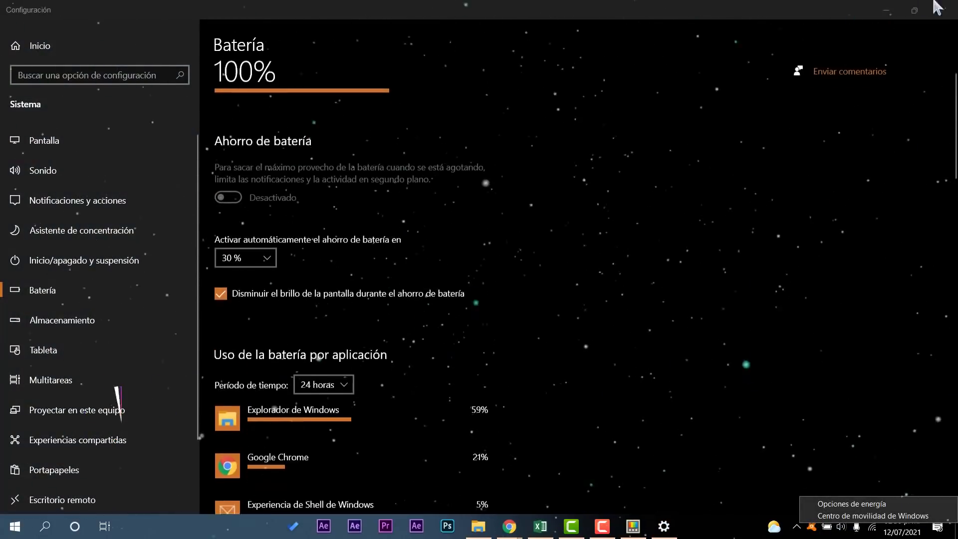
{"action": "left_click", "coordinate": [937, 7]}
{"action": "left_click", "coordinate": [937, 7]}
- Return to the PowerToys Awake settings and enable Mantener la pantalla encendida
{"action": "left_click", "coordinate": [633, 526]}
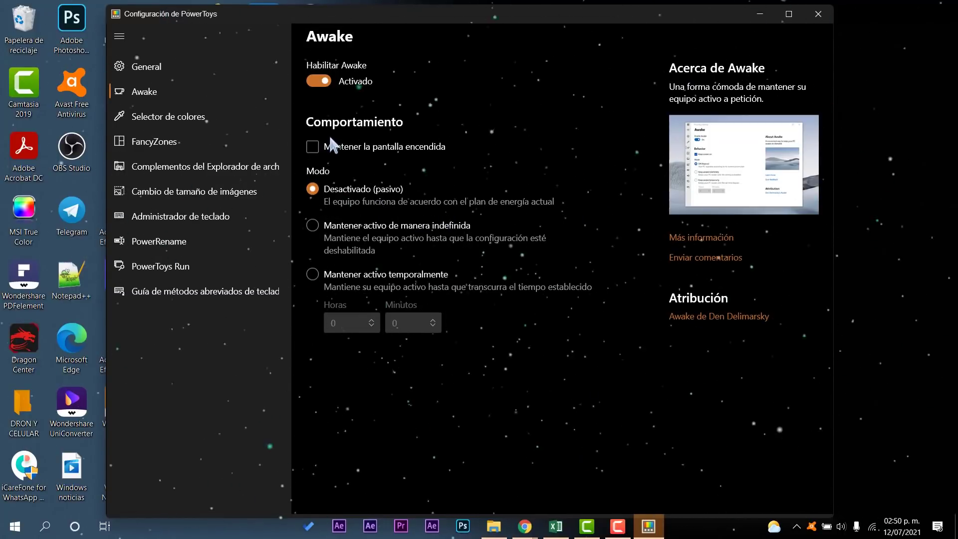
{"action": "left_click", "coordinate": [312, 146]}
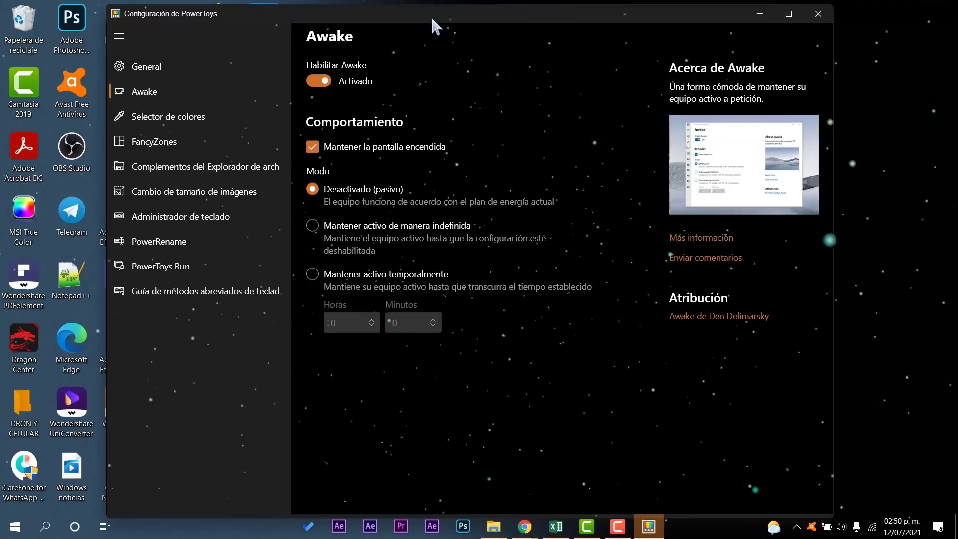
{"action": "mouse_move", "coordinate": [430, 16]}
{"action": "left_mouse_down"}
{"action": "mouse_move", "coordinate": [422, 26]}
{"action": "mouse_move", "coordinate": [428, 17]}
{"action": "left_mouse_up"}
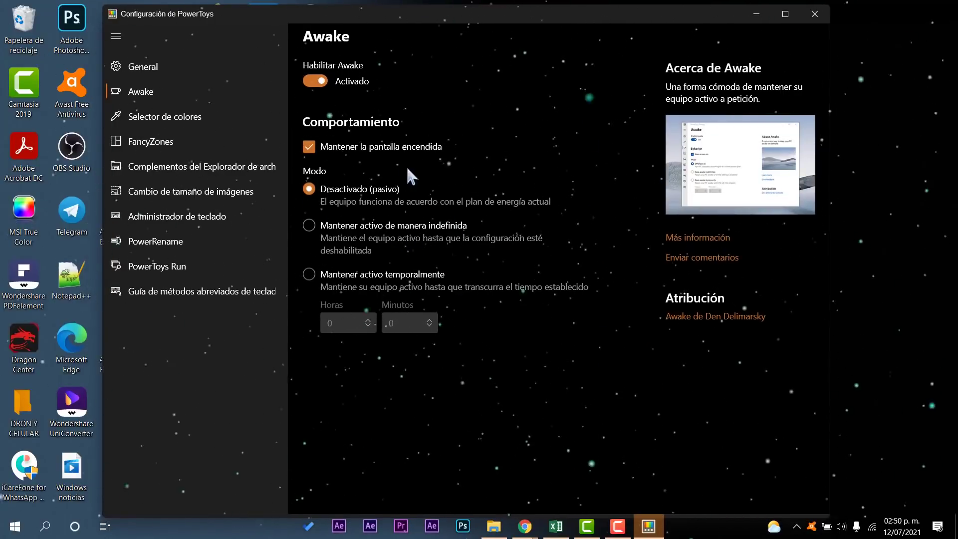
- Try Awake's Mantener activo de manera indefinida mode and switch to Mantener activo temporalmente
{"action": "left_click", "coordinate": [348, 228]}
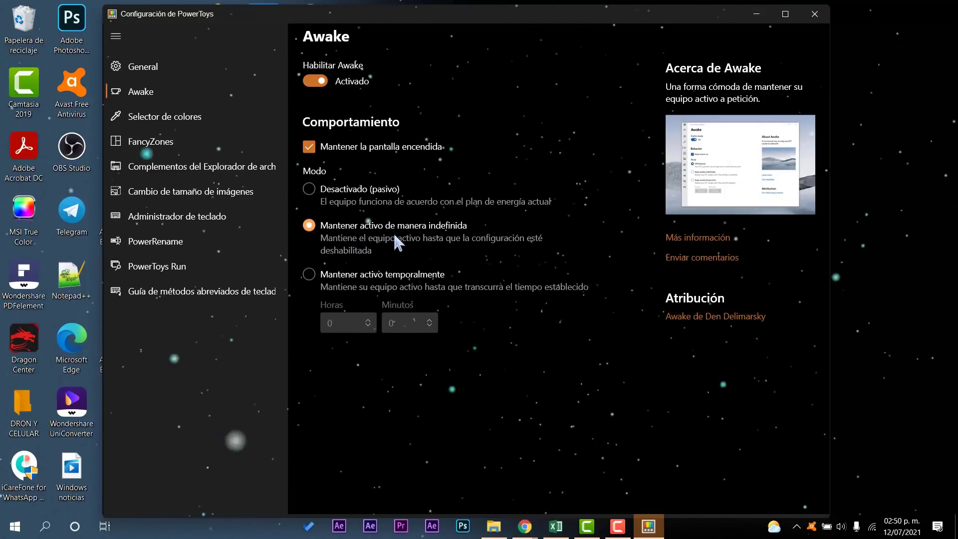
{"action": "left_click", "coordinate": [364, 274]}
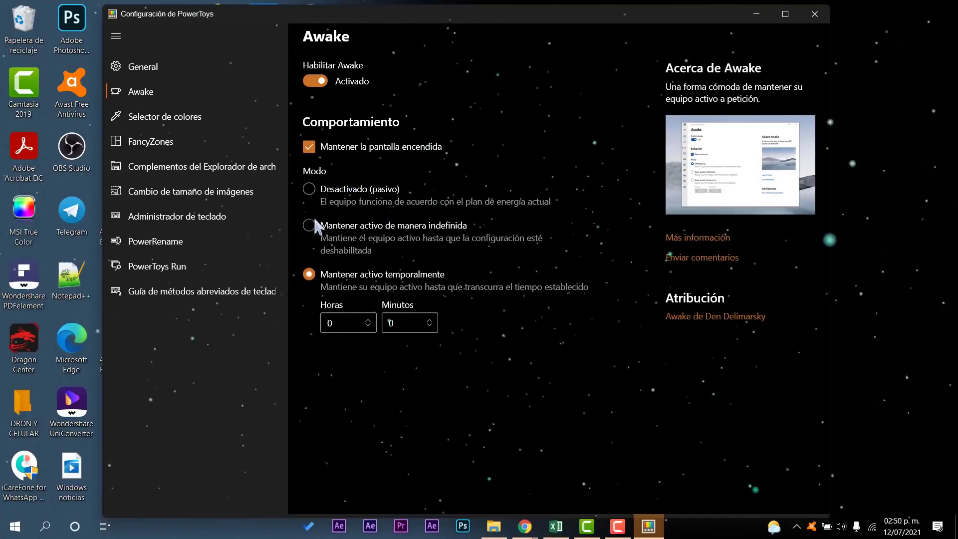
- Set Awake's mode to Desactivado (pasivo) and open the Selector de colores settings
{"action": "left_click", "coordinate": [342, 199]}
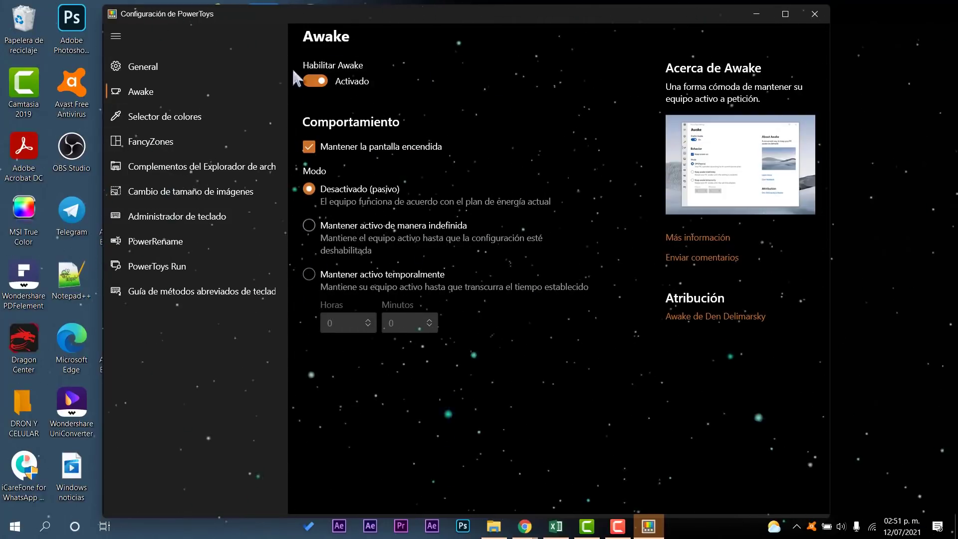
{"action": "left_click", "coordinate": [153, 108]}
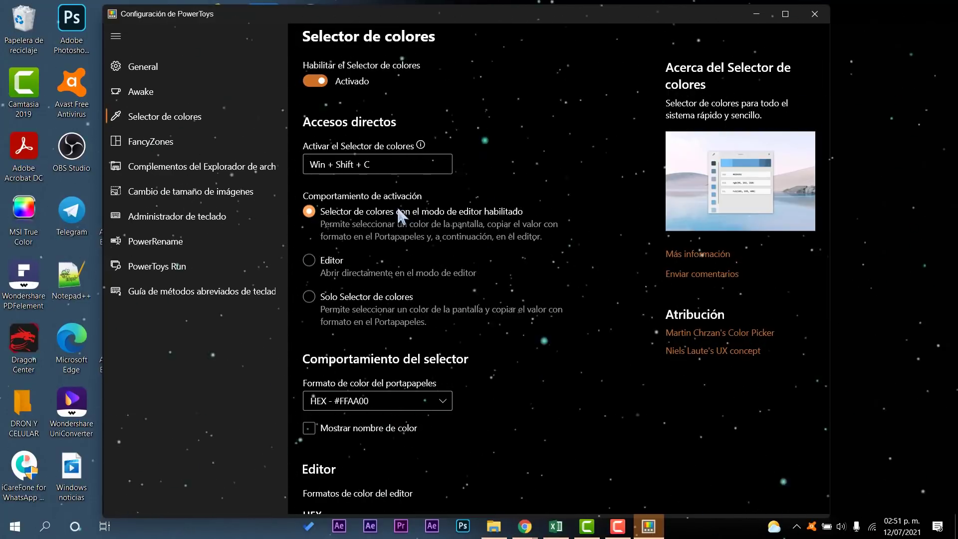
- Pick a color from the Notepad++ desktop icon with the color picker, look through the picked-color history and close the color editor
{"action": "key", "text": "super+shift+c"}
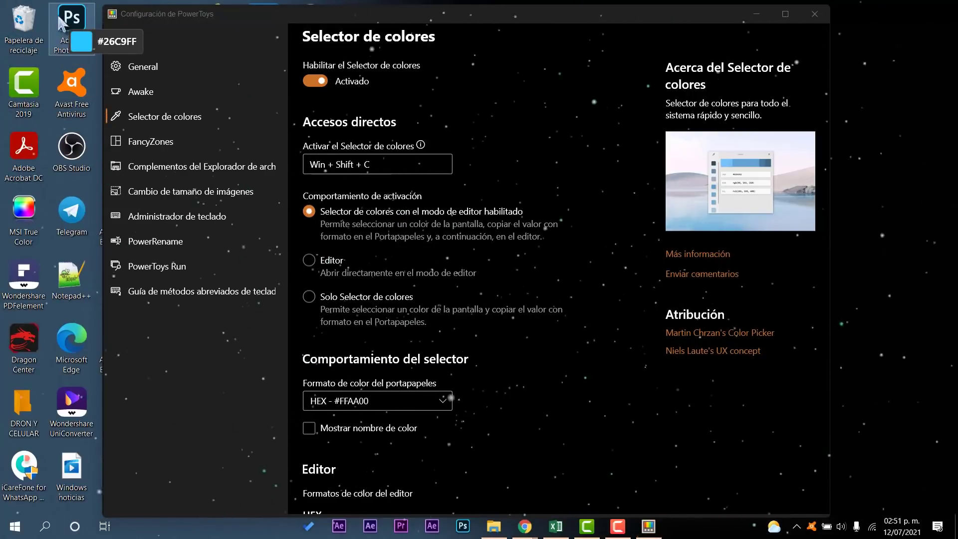
{"action": "left_click", "coordinate": [75, 270]}
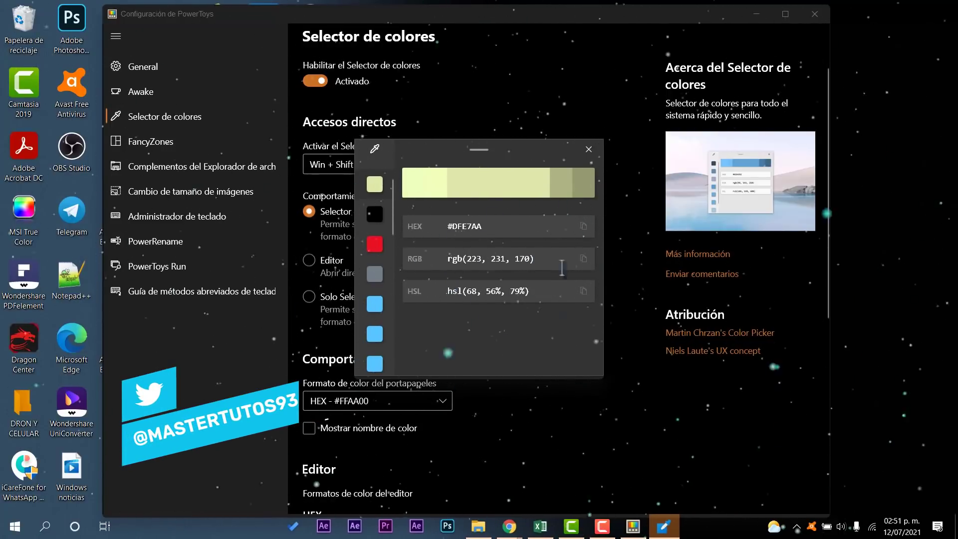
{"action": "left_click_drag", "start_coordinate": [394, 232], "coordinate": [397, 293]}
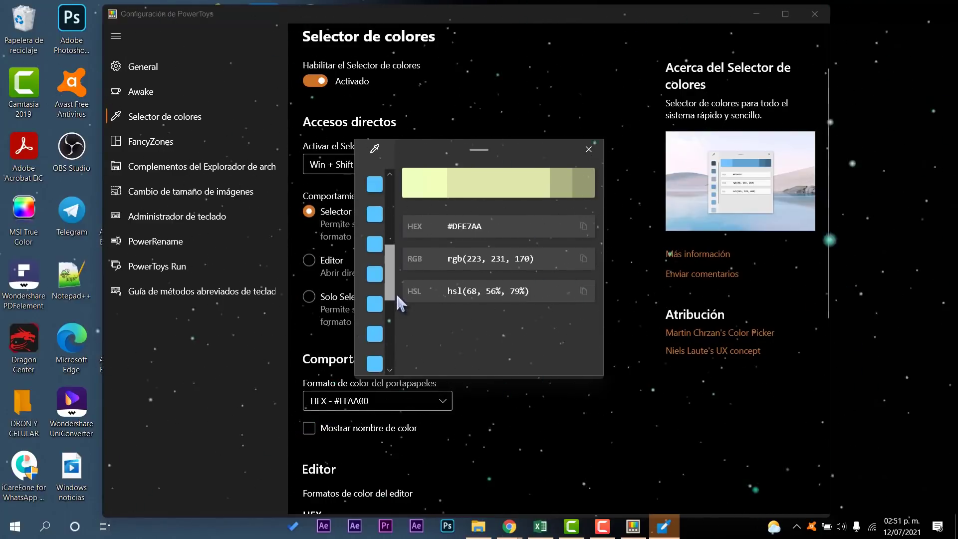
{"action": "scroll", "coordinate": [394, 261], "scroll_direction": "up", "scroll_amount": 3}
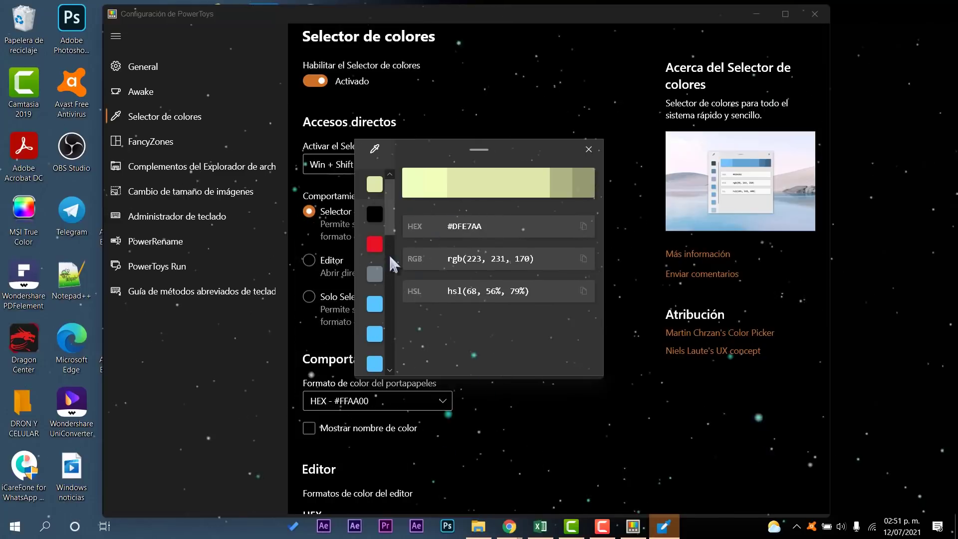
{"action": "left_click_drag", "start_coordinate": [395, 232], "coordinate": [391, 200]}
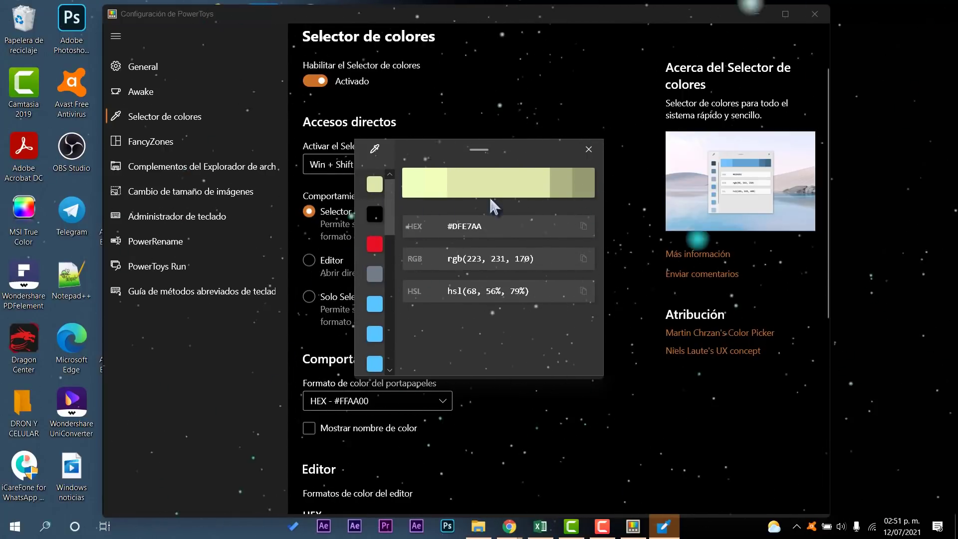
{"action": "left_click", "coordinate": [588, 149]}
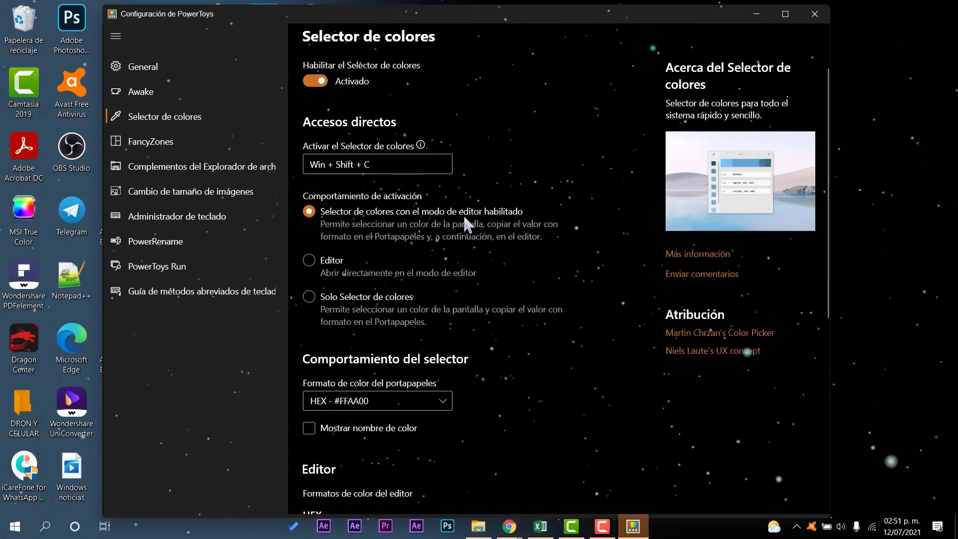
- Review the Formatos de color del editor options for Selector de colores and open the FancyZones settings
{"action": "scroll", "coordinate": [465, 222], "scroll_direction": "down", "scroll_amount": 6}
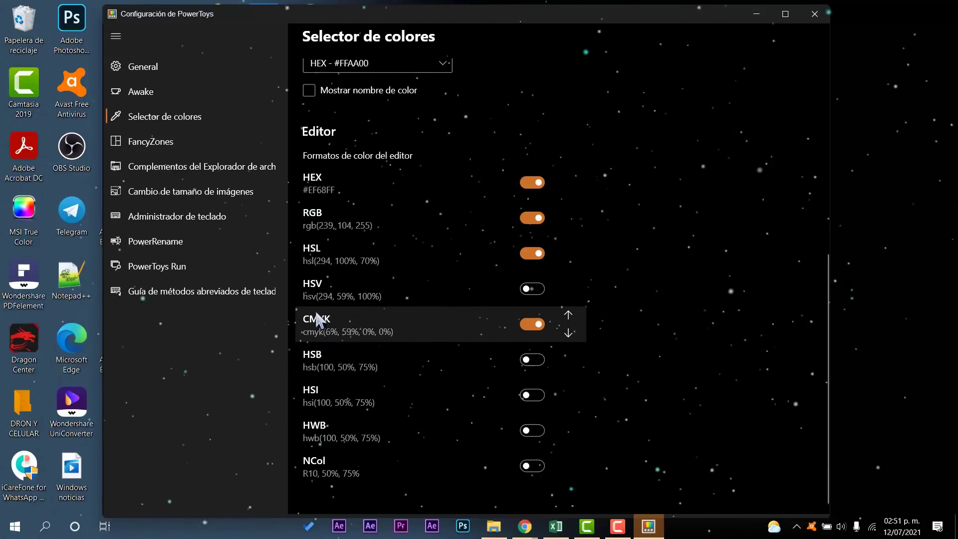
{"action": "scroll", "coordinate": [514, 427], "scroll_direction": "up", "scroll_amount": 6}
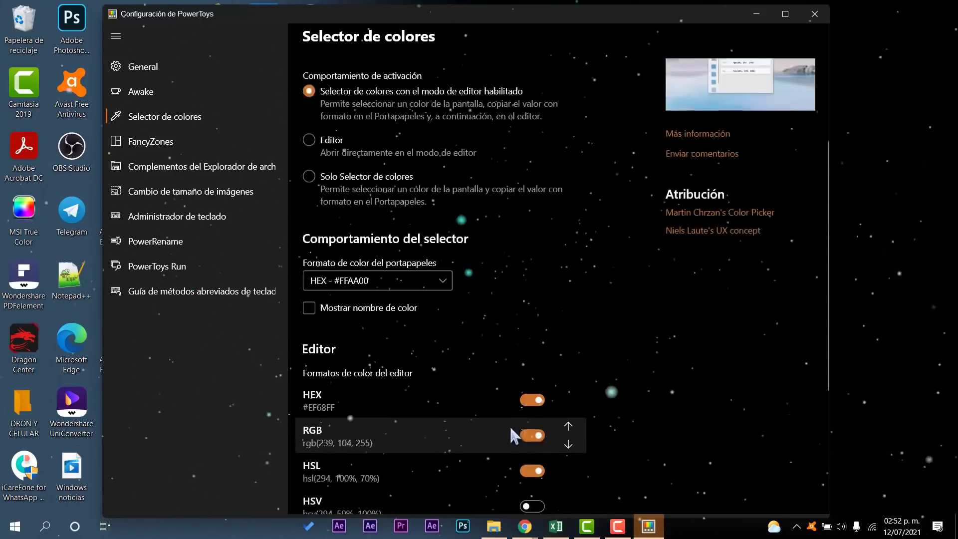
{"action": "left_click", "coordinate": [145, 138]}
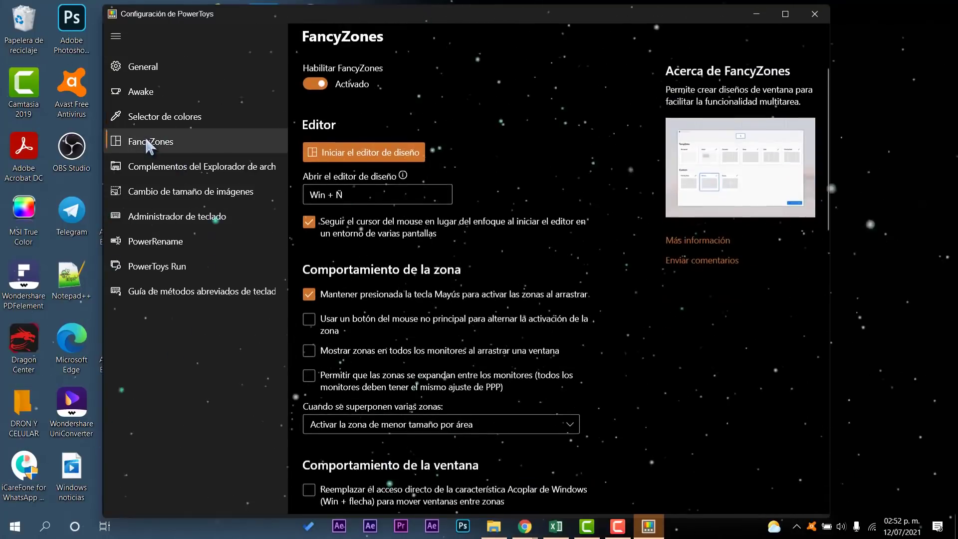
- Maximize and restore the PowerToys settings window, and move it slightly down on the desktop
{"action": "left_click", "coordinate": [782, 11]}
{"action": "left_click", "coordinate": [916, 10]}
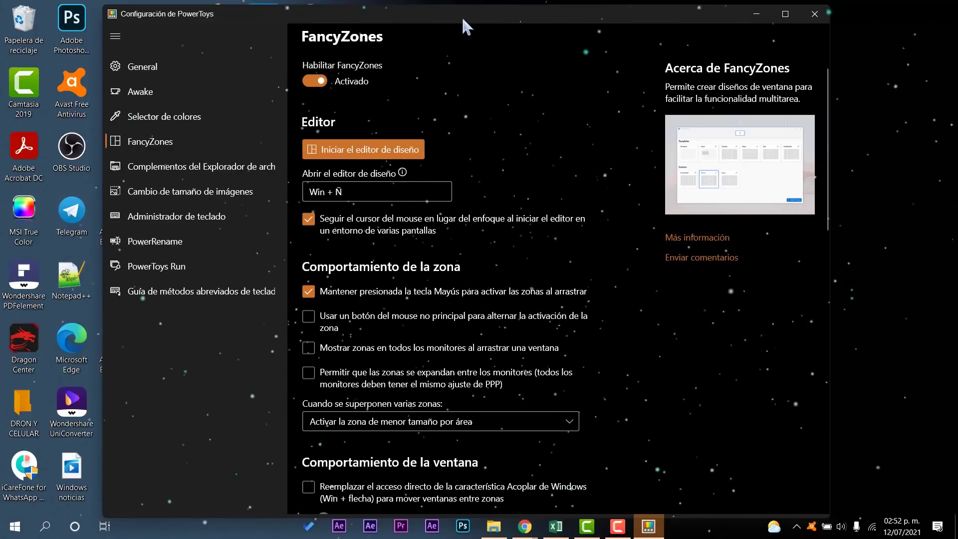
{"action": "mouse_move", "coordinate": [463, 15]}
{"action": "left_mouse_down"}
{"action": "mouse_move", "coordinate": [476, 16]}
{"action": "mouse_move", "coordinate": [463, 22]}
{"action": "left_mouse_up"}
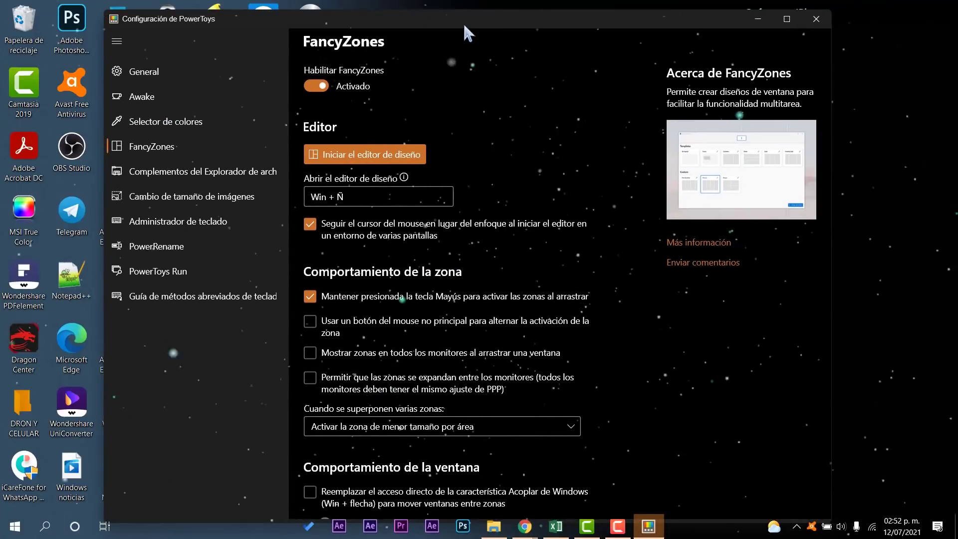
- Open the FancyZones layout editor, try the Filas and Cuadrícula templates, and close it with the Columnas template selected
{"action": "left_click", "coordinate": [358, 161]}
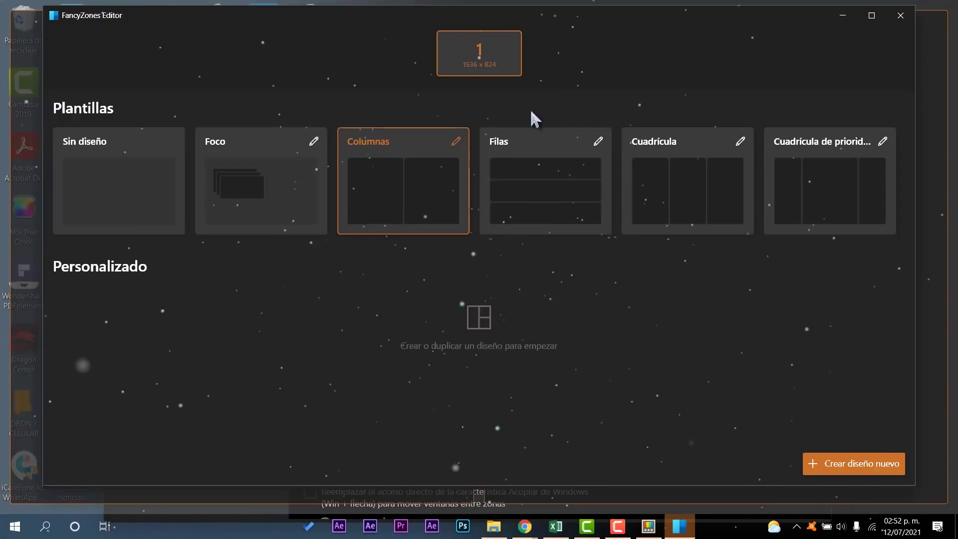
{"action": "left_click_drag", "start_coordinate": [379, 21], "coordinate": [387, 183]}
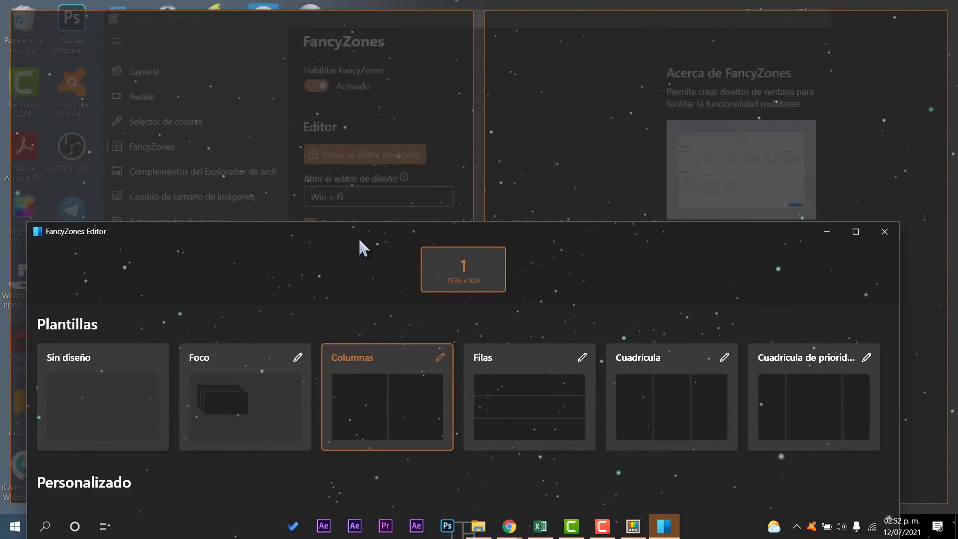
{"action": "left_click_drag", "start_coordinate": [360, 240], "coordinate": [374, 58]}
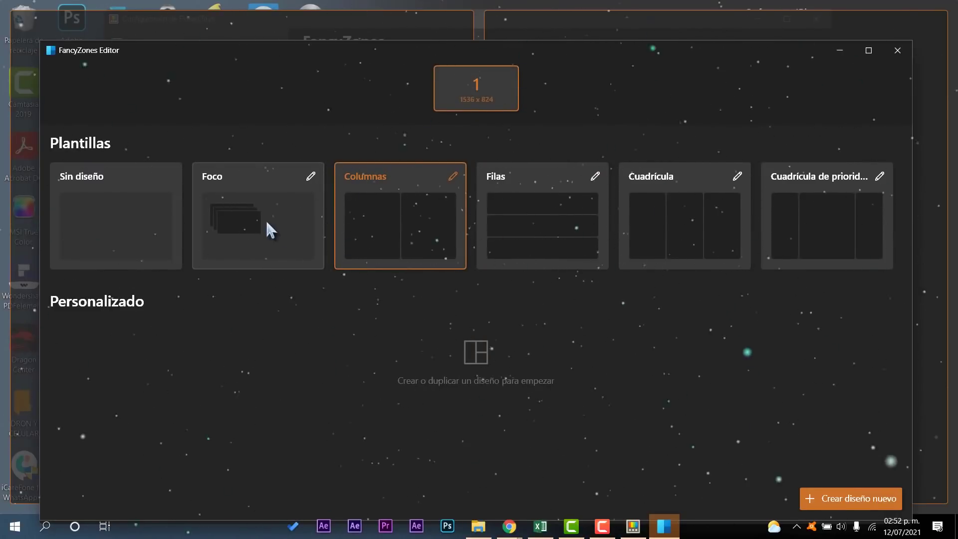
{"action": "left_click", "coordinate": [575, 217]}
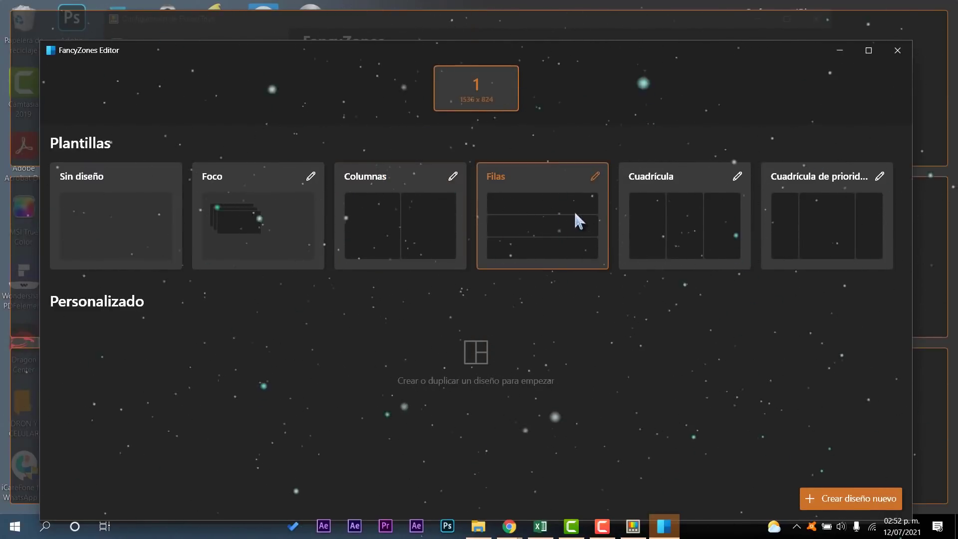
{"action": "left_click", "coordinate": [678, 217]}
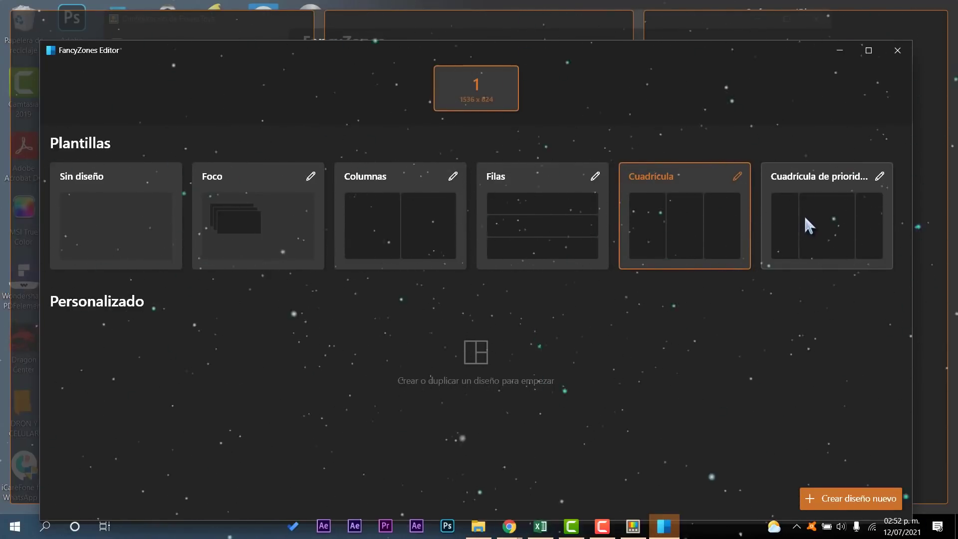
{"action": "left_click", "coordinate": [396, 214]}
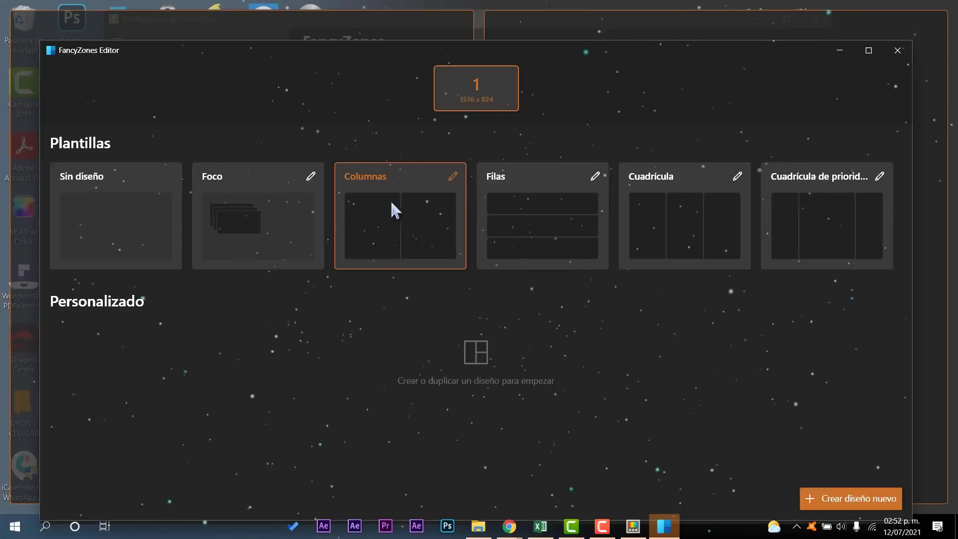
{"action": "left_click", "coordinate": [896, 50]}
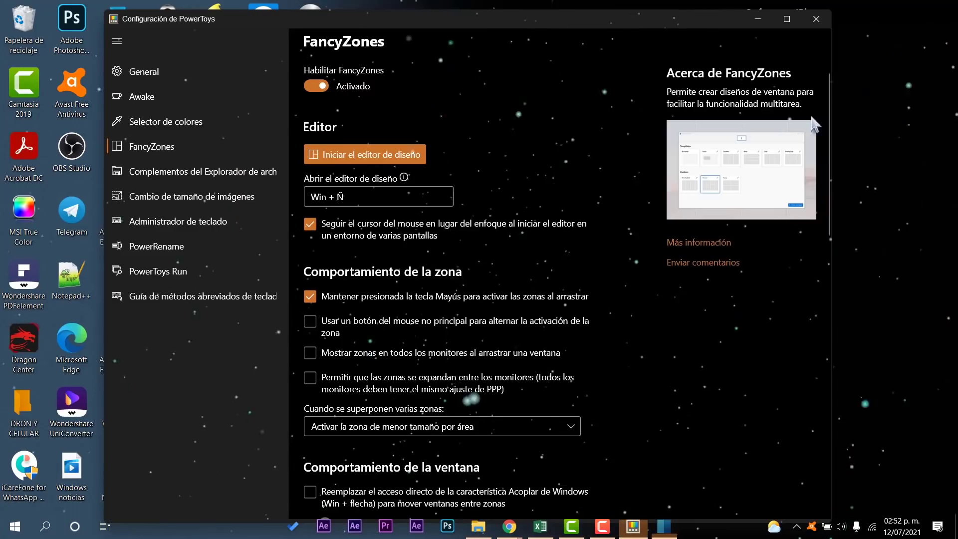
- Minimize the PowerToys settings, open the polos Word document from the Documentos folder and dismiss the Office activation wizard
{"action": "left_click", "coordinate": [756, 10]}
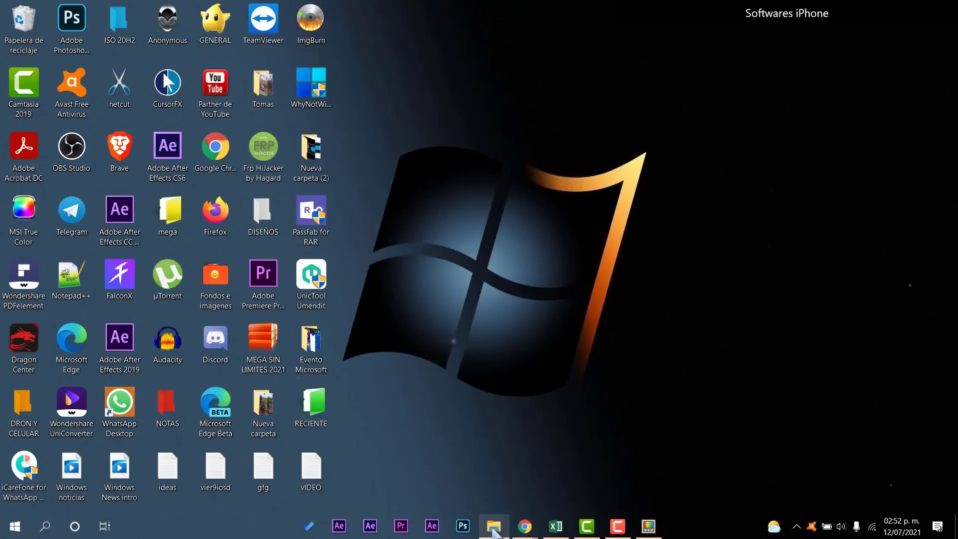
{"action": "left_click", "coordinate": [494, 530]}
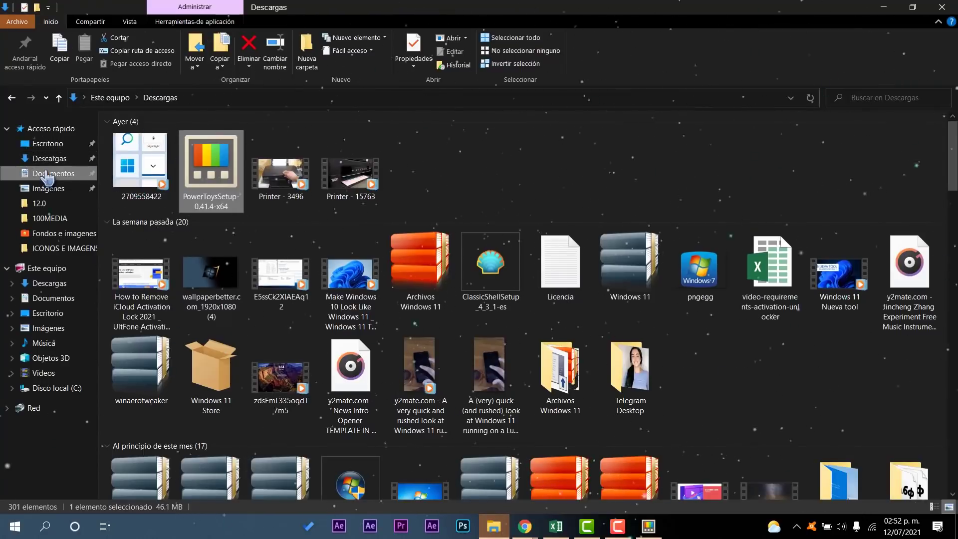
{"action": "left_click", "coordinate": [50, 173]}
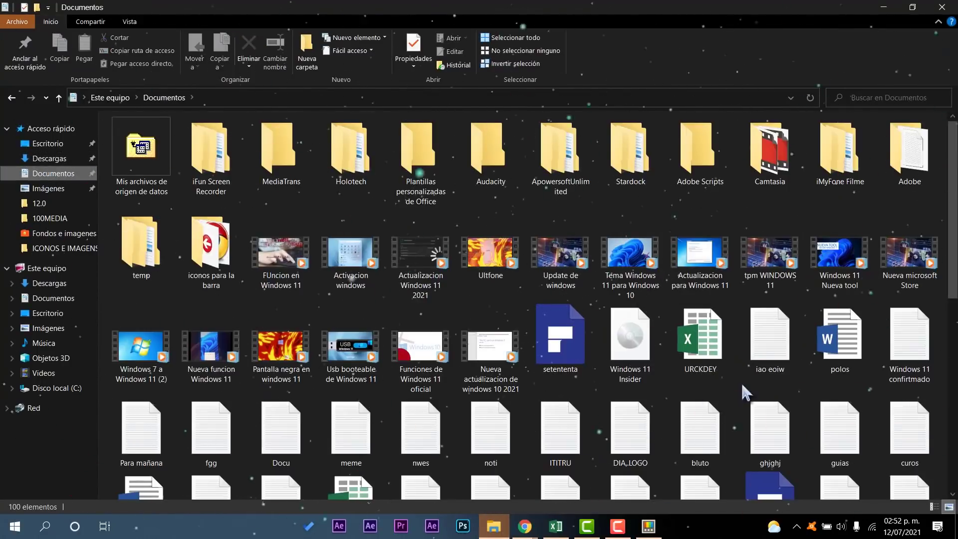
{"action": "double_click", "coordinate": [835, 367]}
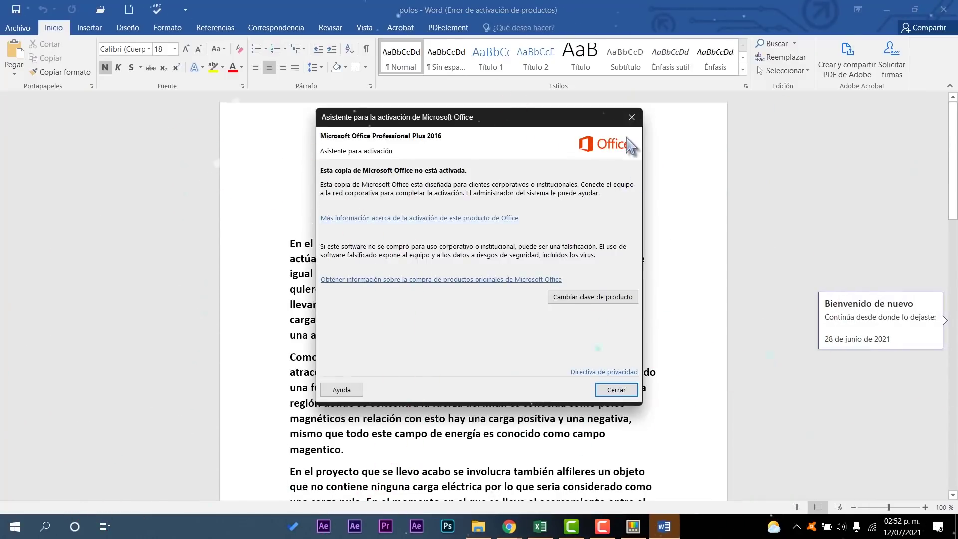
{"action": "key", "text": "Escape"}
- Restore the Word window to a smaller size and minimize File Explorer
{"action": "left_click", "coordinate": [915, 9]}
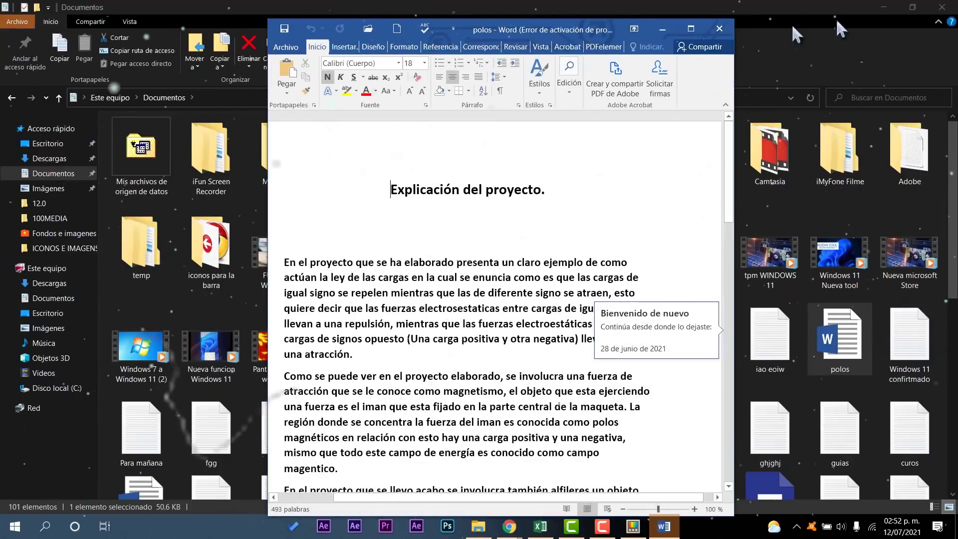
{"action": "left_click", "coordinate": [886, 17]}
{"action": "left_click", "coordinate": [884, 10]}
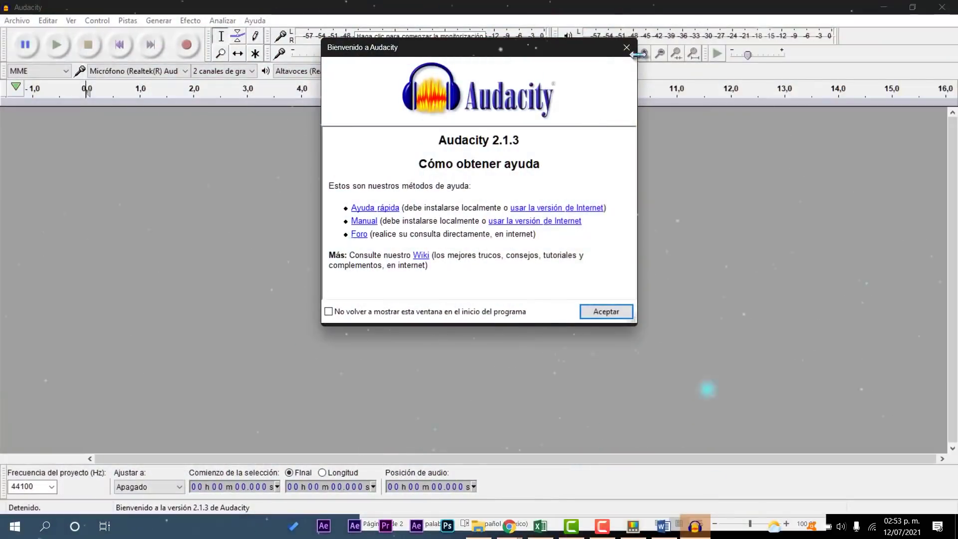
- Dismiss Audacity's welcome dialog, and snap Audacity into the left FancyZones column and the Word document into the right one
{"action": "left_click", "coordinate": [626, 47]}
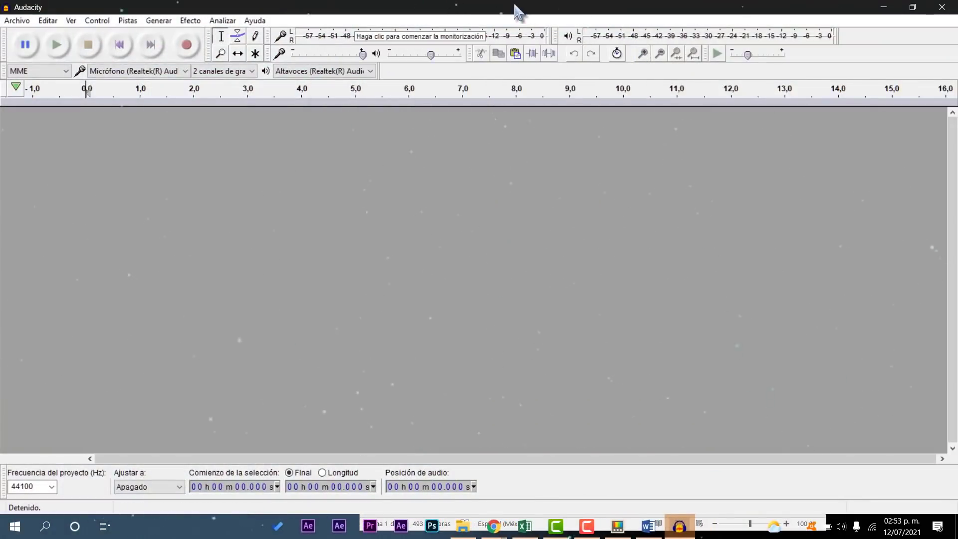
{"action": "left_click_drag", "start_coordinate": [518, 11], "coordinate": [339, 82]}
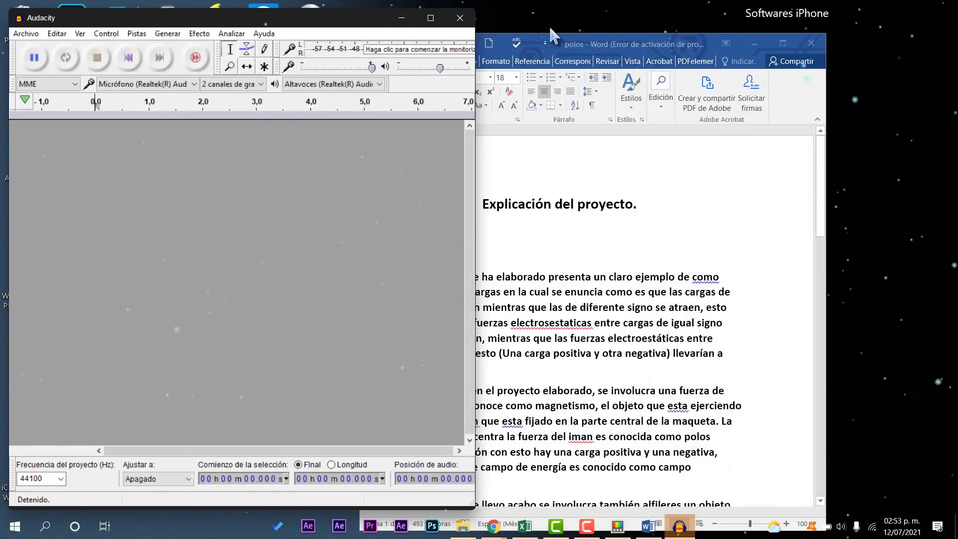
{"action": "left_click_drag", "start_coordinate": [547, 34], "coordinate": [644, 46]}
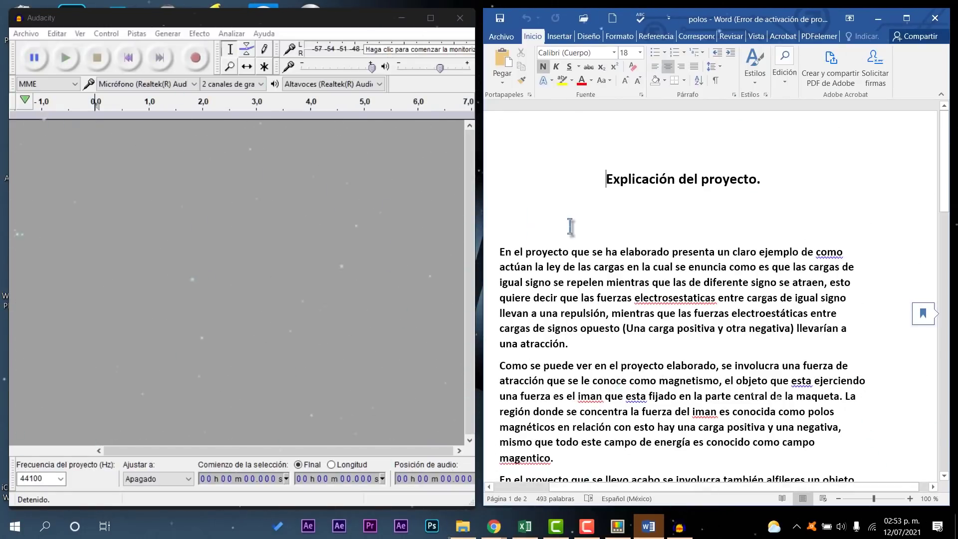
- Look through the polos document beside Audacity, and close both Word and Audacity
{"action": "left_click", "coordinate": [572, 252]}
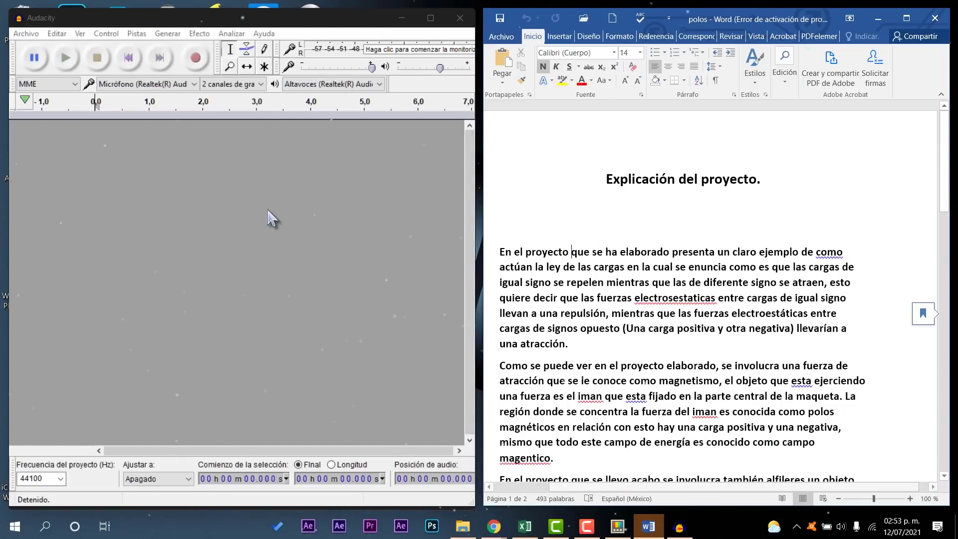
{"action": "scroll", "coordinate": [701, 320], "scroll_direction": "down", "scroll_amount": 4}
{"action": "scroll", "coordinate": [701, 320], "scroll_direction": "down", "scroll_amount": 18}
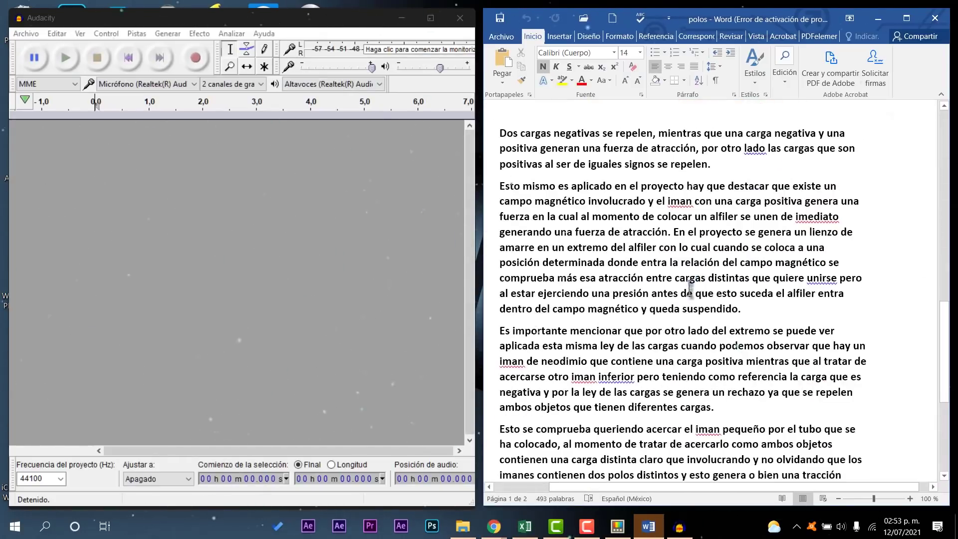
{"action": "scroll", "coordinate": [668, 267], "scroll_direction": "up", "scroll_amount": 15}
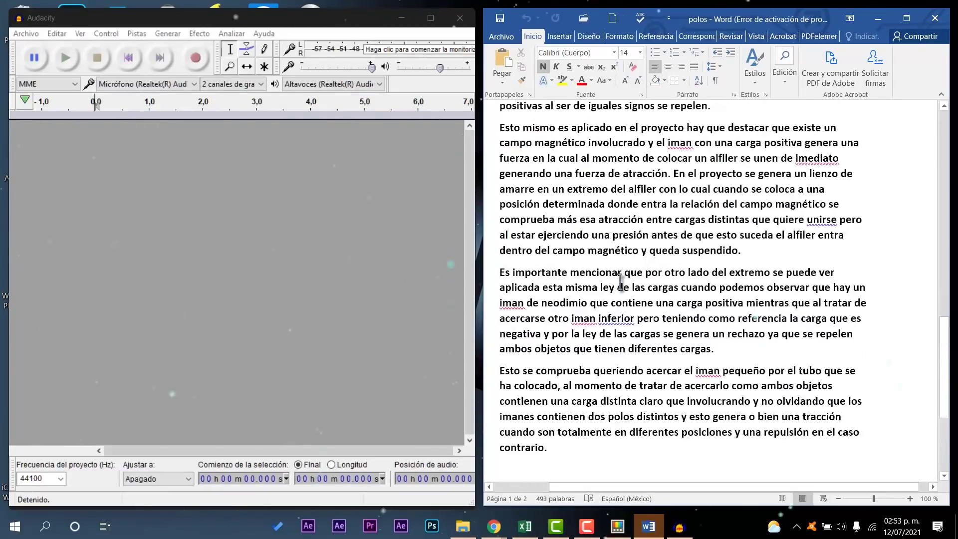
{"action": "scroll", "coordinate": [512, 267], "scroll_direction": "up", "scroll_amount": 7}
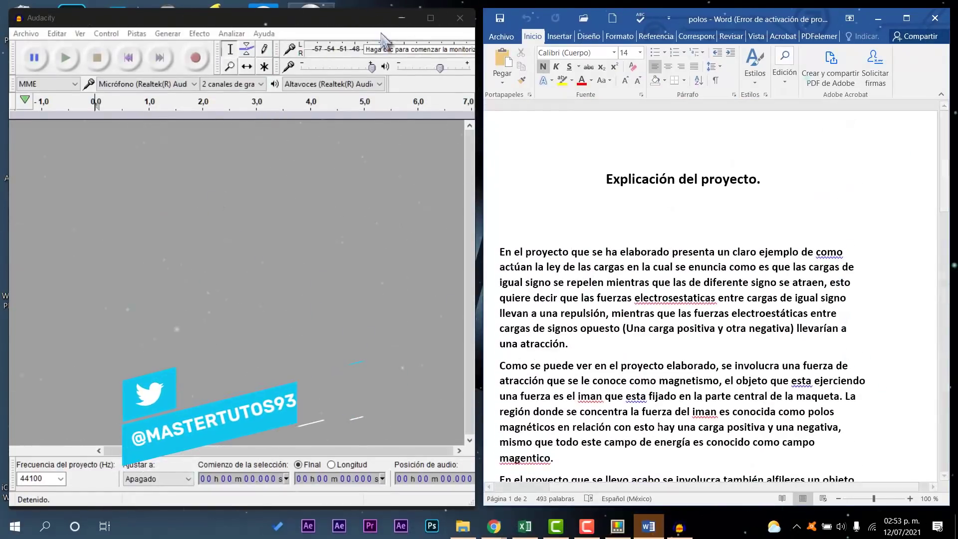
{"action": "left_click", "coordinate": [935, 18]}
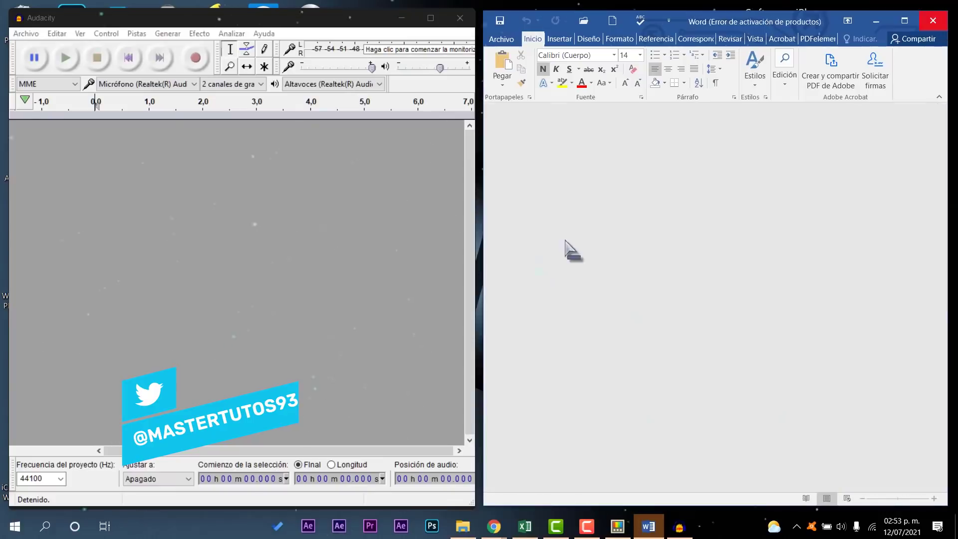
{"action": "left_click", "coordinate": [449, 13]}
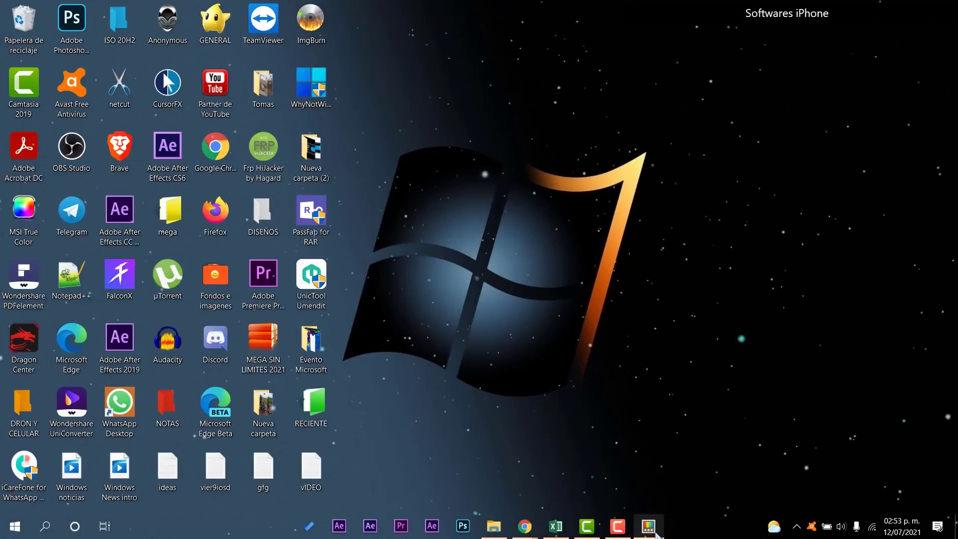
- Restore the PowerToys settings and review the remaining FancyZones options, the File Explorer add-ons and the image resizing presets
{"action": "left_click", "coordinate": [648, 526]}
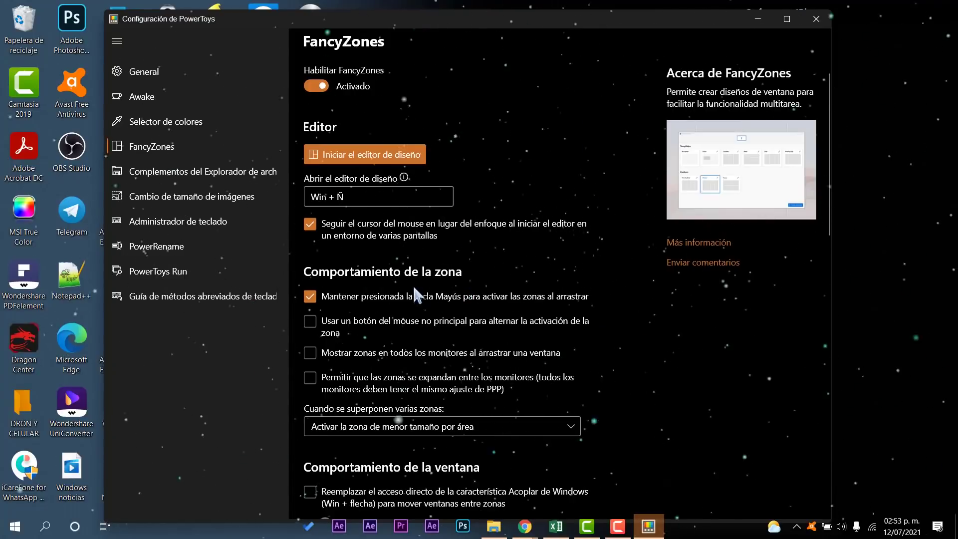
{"action": "scroll", "coordinate": [489, 325], "scroll_direction": "down", "scroll_amount": 10}
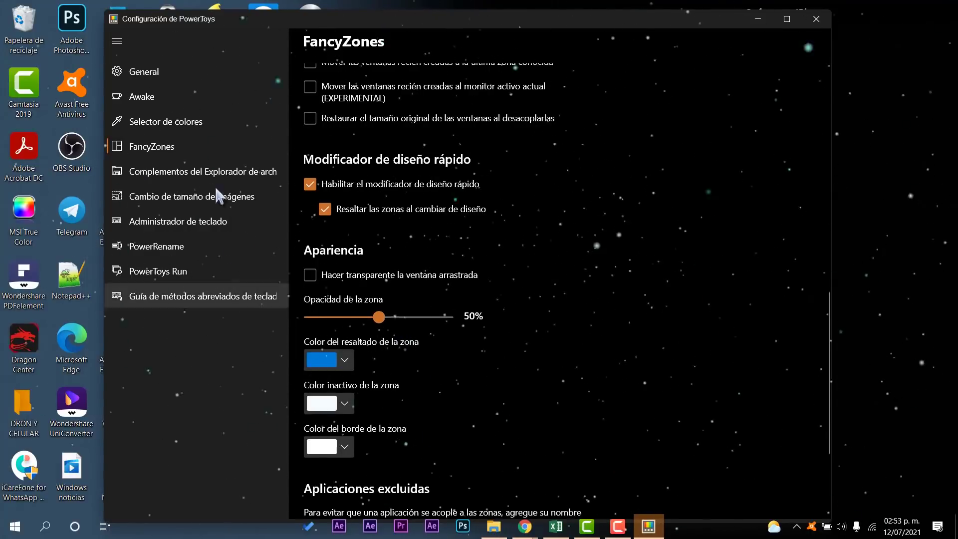
{"action": "left_click", "coordinate": [197, 173]}
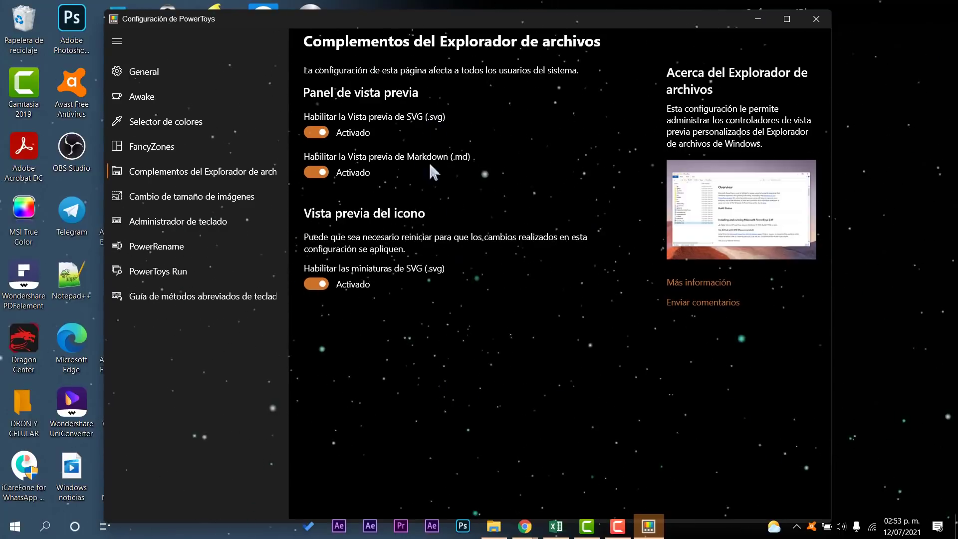
{"action": "left_click", "coordinate": [190, 196]}
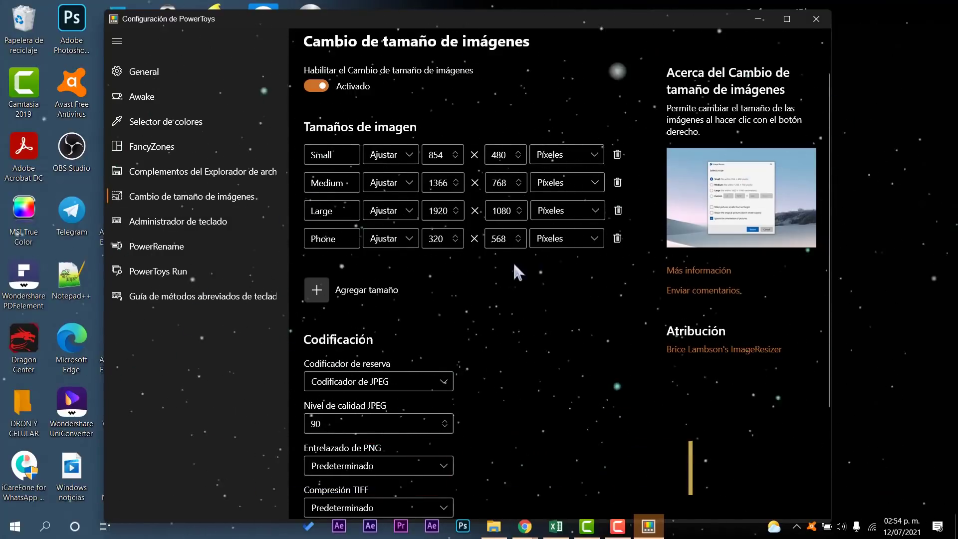
{"action": "scroll", "coordinate": [514, 286], "scroll_direction": "down", "scroll_amount": 3}
{"action": "scroll", "coordinate": [514, 299], "scroll_direction": "up", "scroll_amount": 3}
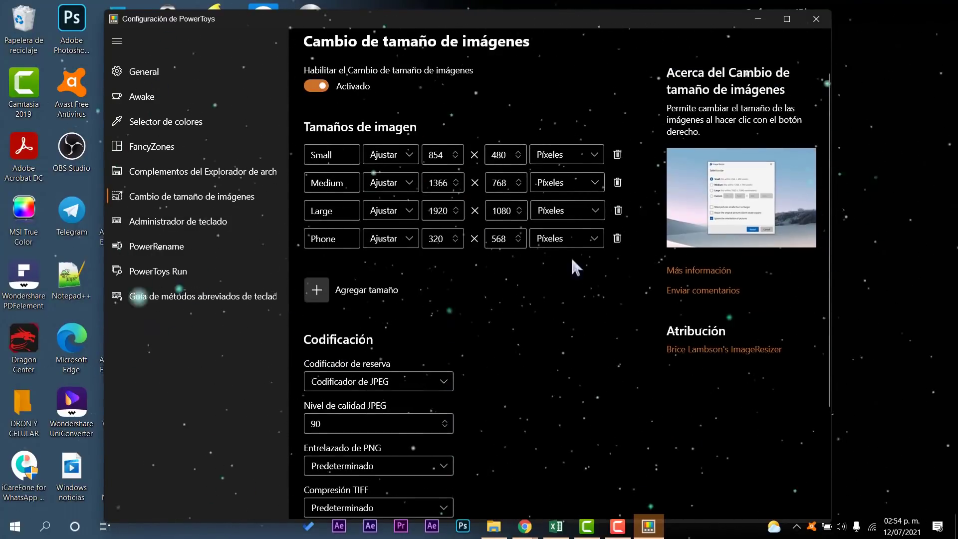
- Show the Keyboard Manager's key remapping editor with an empty mapping row and its shortcut remapping editor, closing both without saving
{"action": "left_click", "coordinate": [207, 225]}
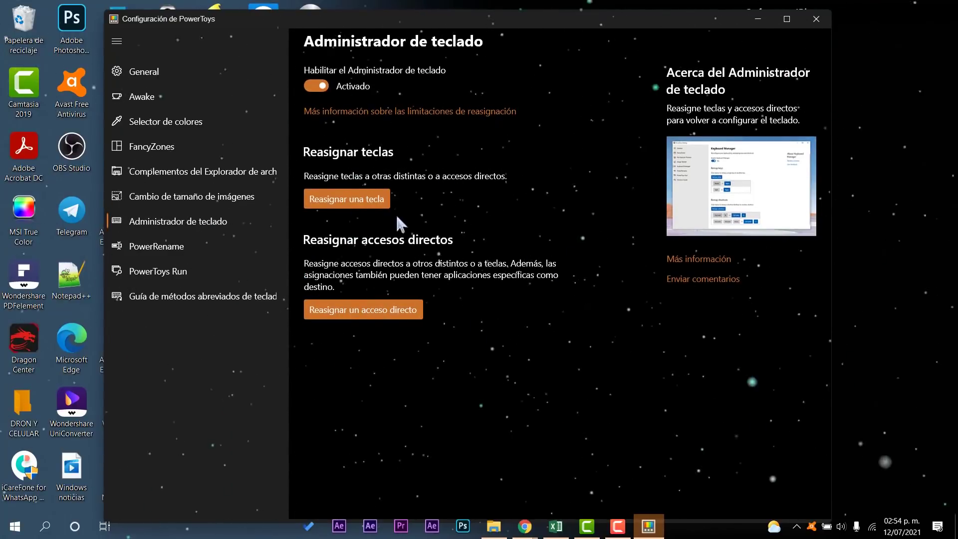
{"action": "left_click", "coordinate": [369, 207]}
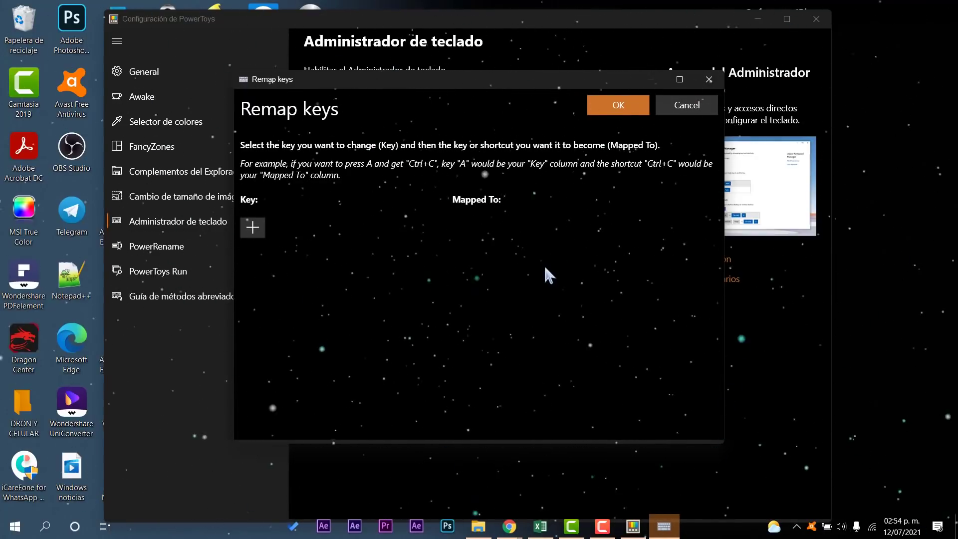
{"action": "left_click_drag", "start_coordinate": [545, 82], "coordinate": [559, 161]}
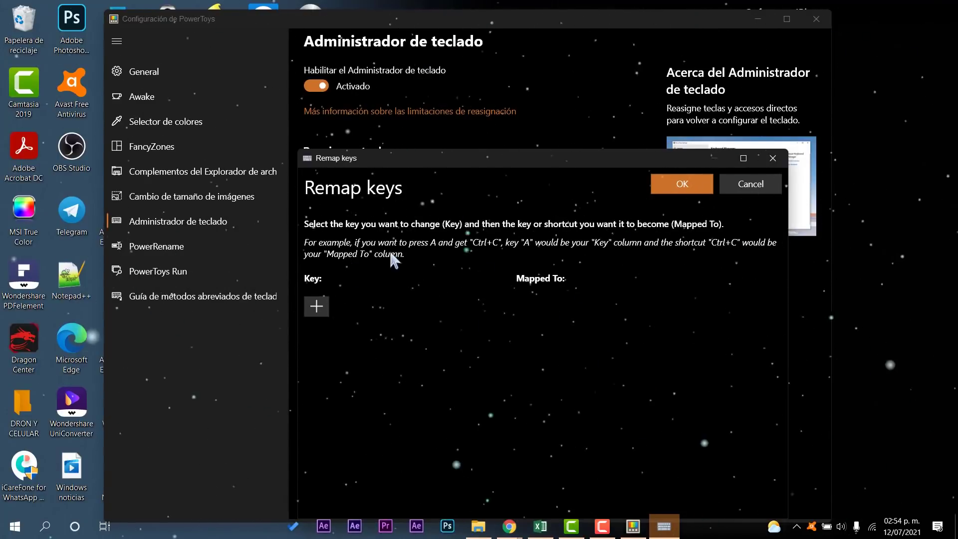
{"action": "left_click", "coordinate": [316, 306]}
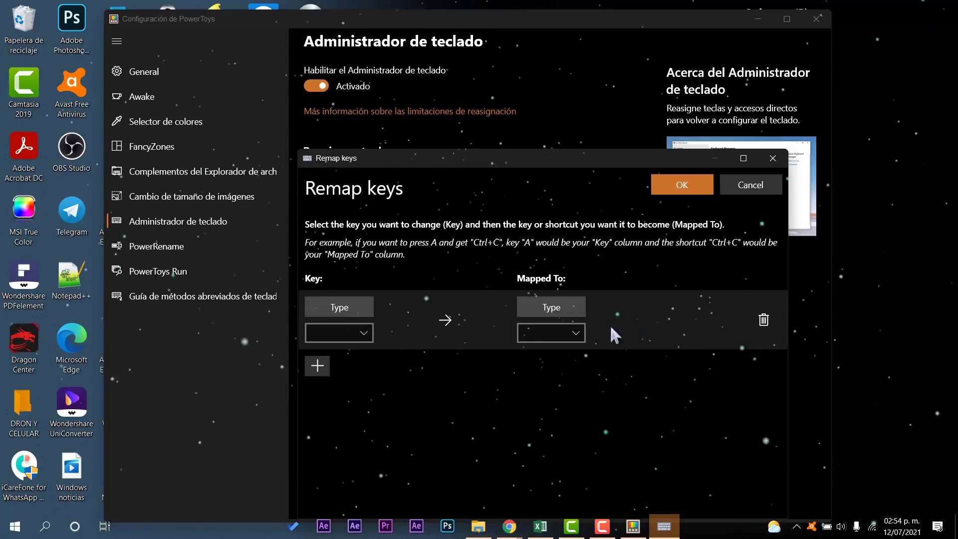
{"action": "left_click", "coordinate": [750, 183]}
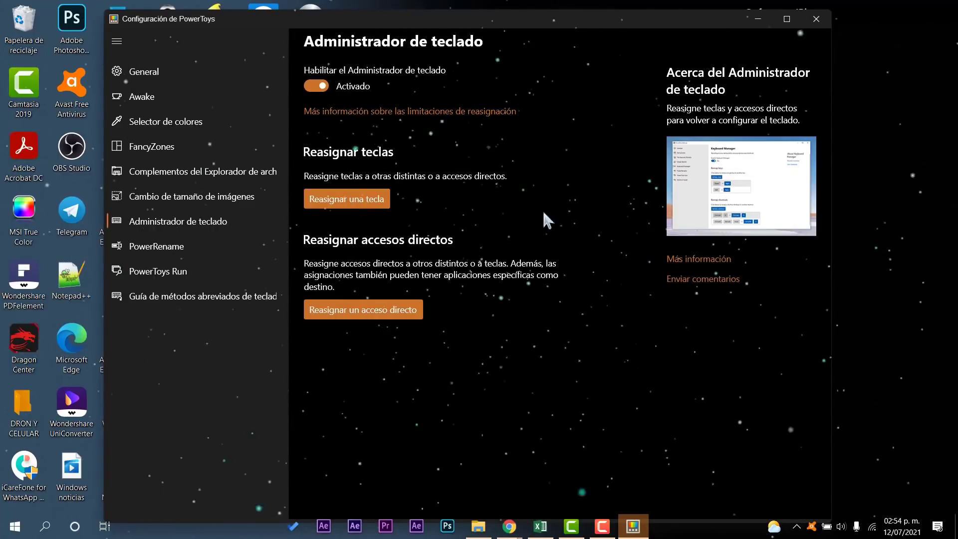
{"action": "left_click", "coordinate": [388, 312]}
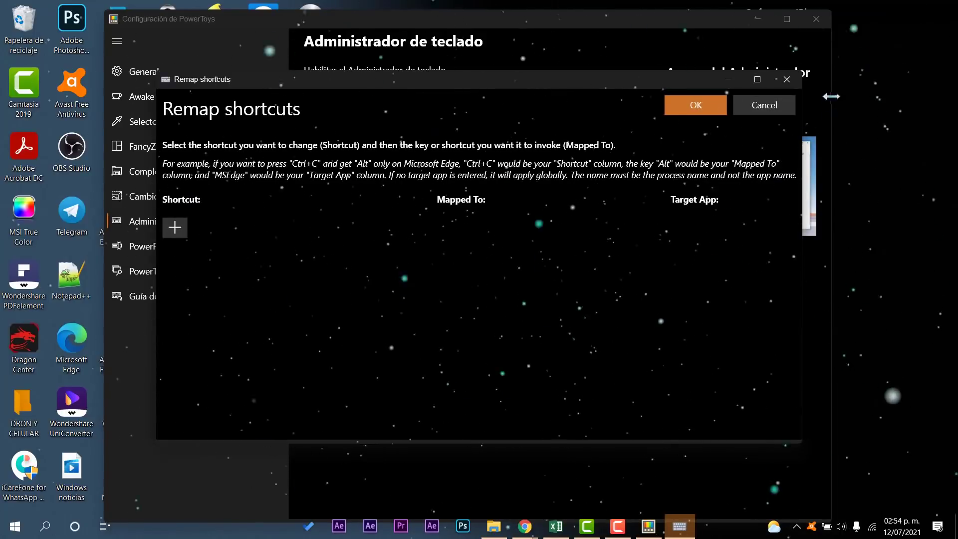
{"action": "left_click", "coordinate": [787, 79]}
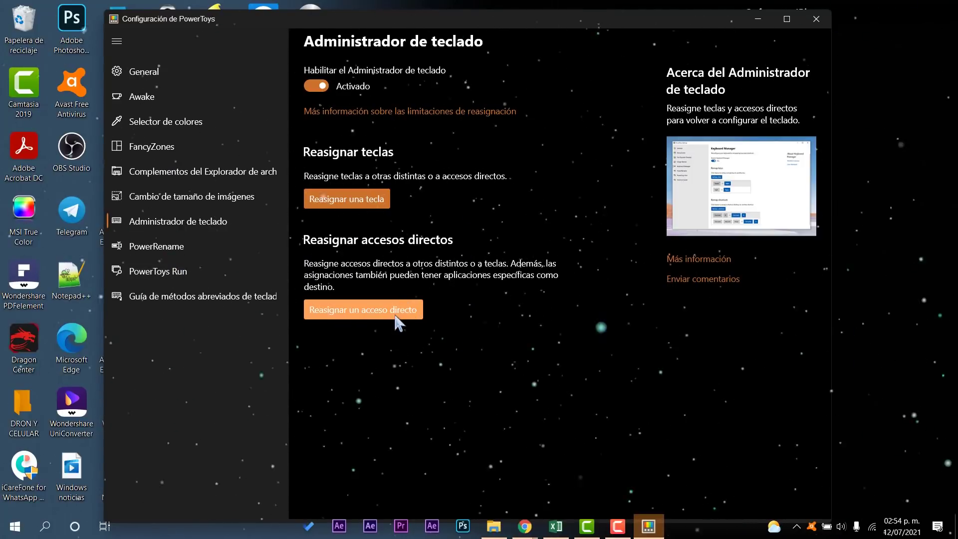
- Review the PowerRename settings page and shift the settings window slightly upward
{"action": "left_click", "coordinate": [164, 246]}
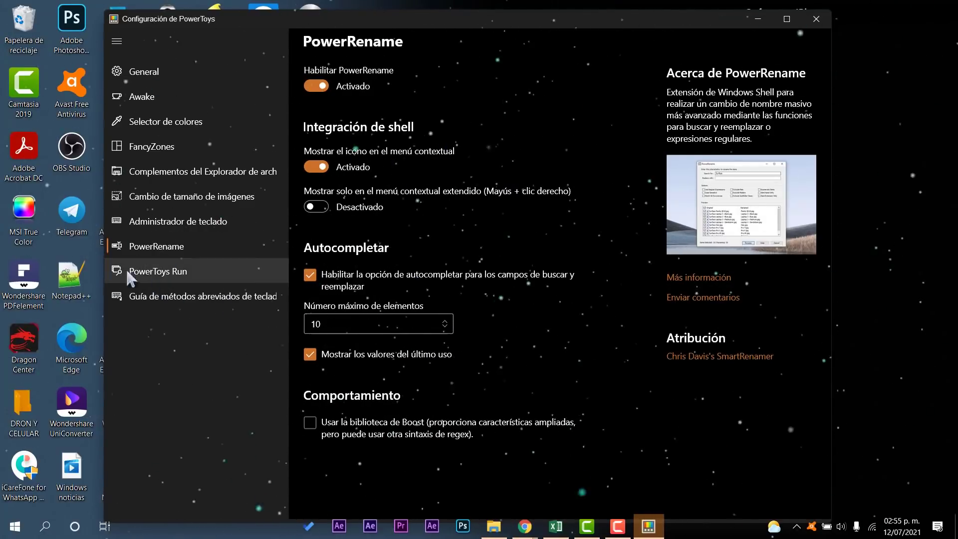
{"action": "left_click", "coordinate": [152, 272]}
{"action": "left_click", "coordinate": [155, 246]}
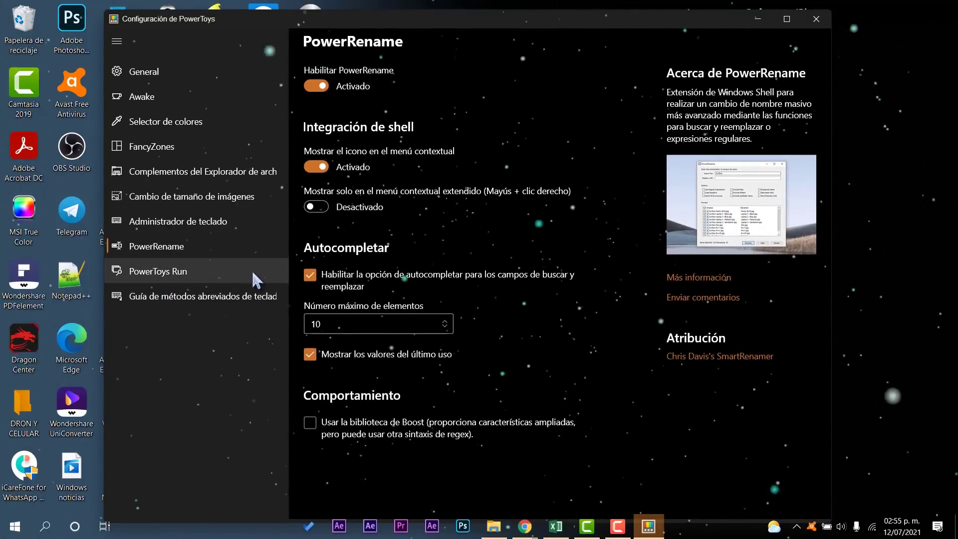
{"action": "left_click_drag", "start_coordinate": [312, 20], "coordinate": [309, 13]}
- Show the PowerToys Run settings, bring up its launcher, search for "dd" and clear the query
{"action": "left_click", "coordinate": [160, 267]}
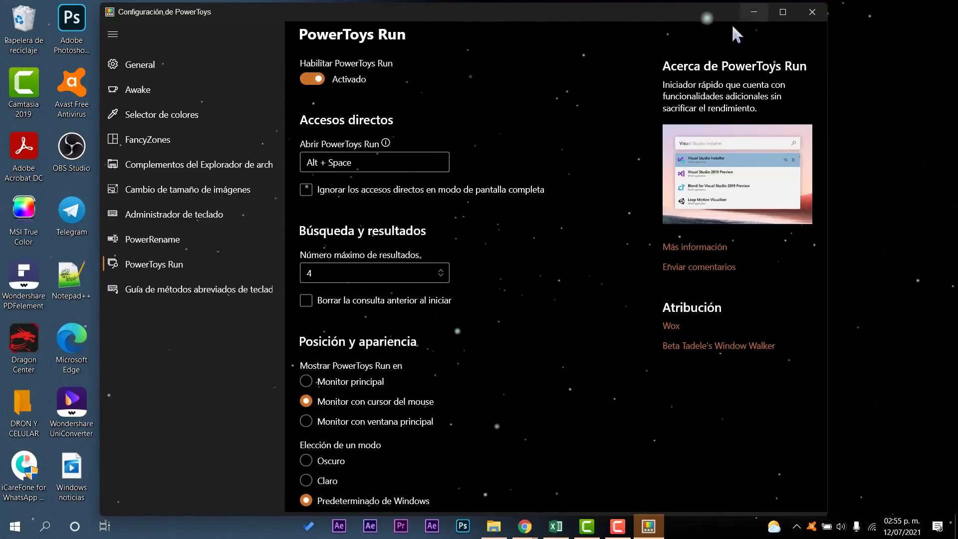
{"action": "key", "text": "alt+space"}
{"action": "type", "text": "dd"}
{"action": "left_click", "coordinate": [392, 146]}
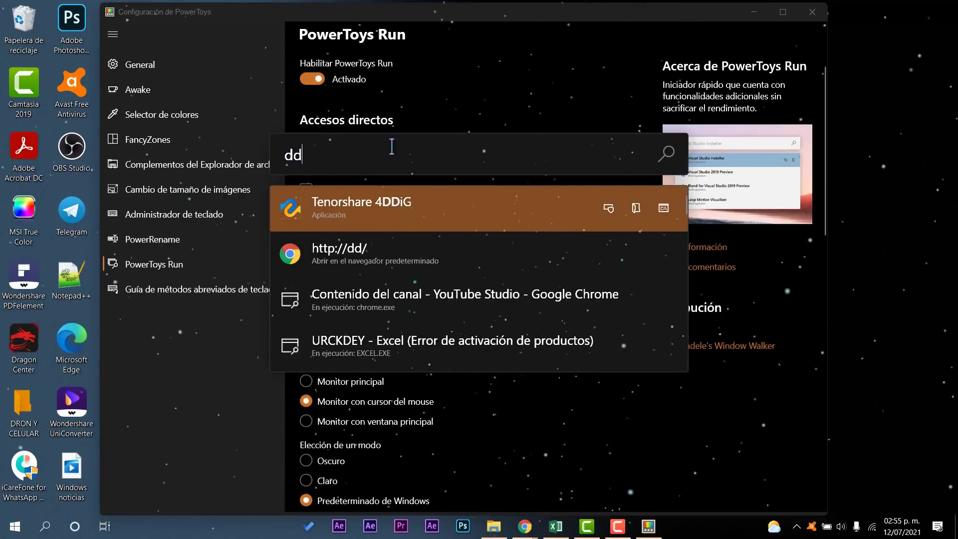
{"action": "key", "text": "BackSpace"}
{"action": "key", "text": "BackSpace"}
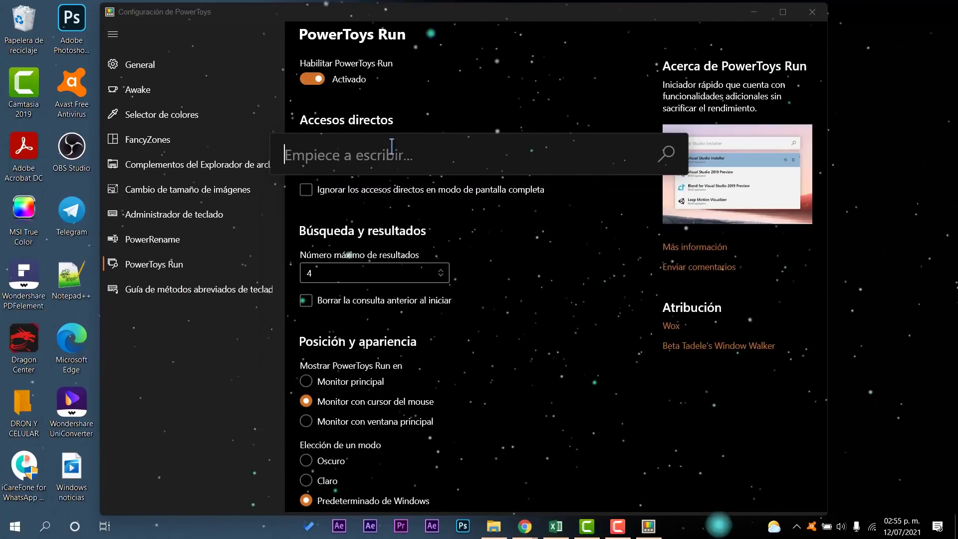
- Search the PowerToys Run launcher for "urk" and clear the query
{"action": "type", "text": "u"}
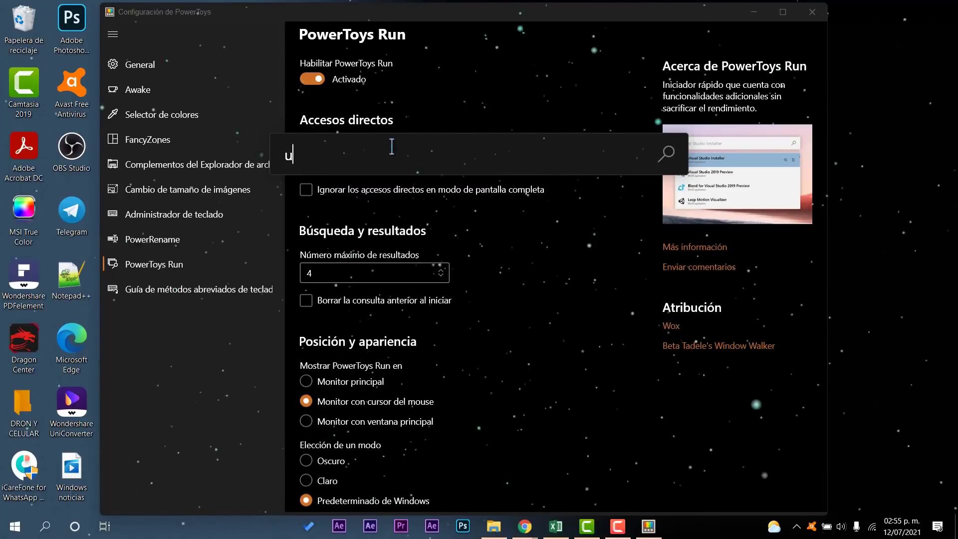
{"action": "type", "text": "r"}
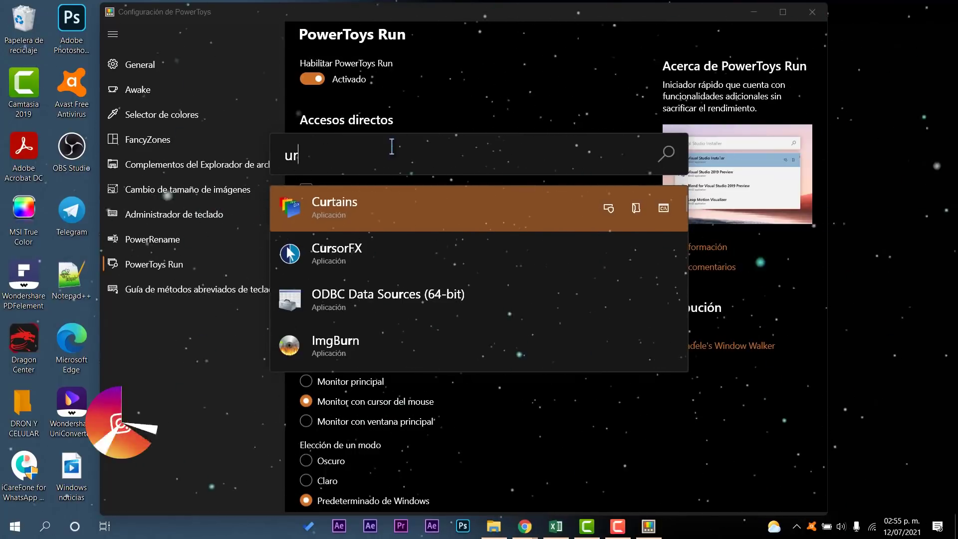
{"action": "type", "text": "k"}
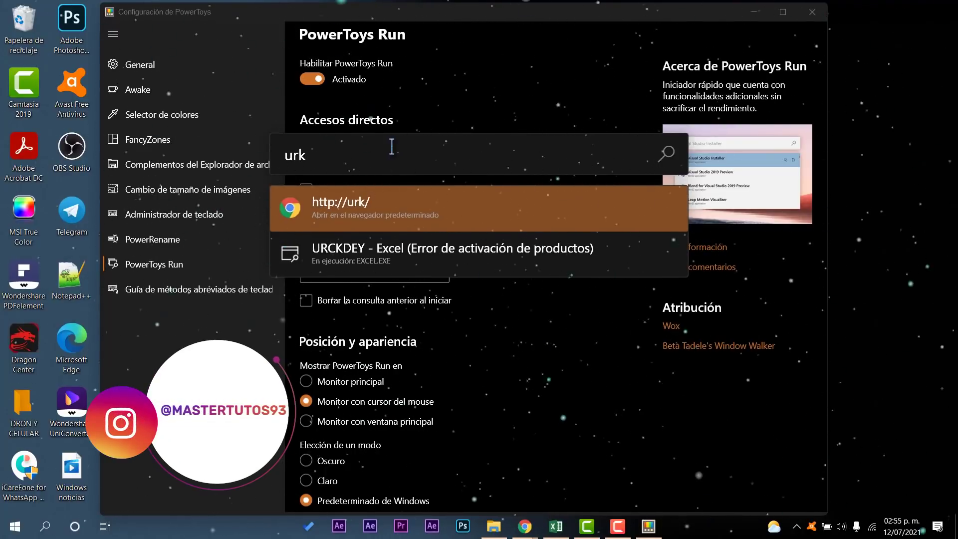
{"action": "key", "text": "BackSpace"}
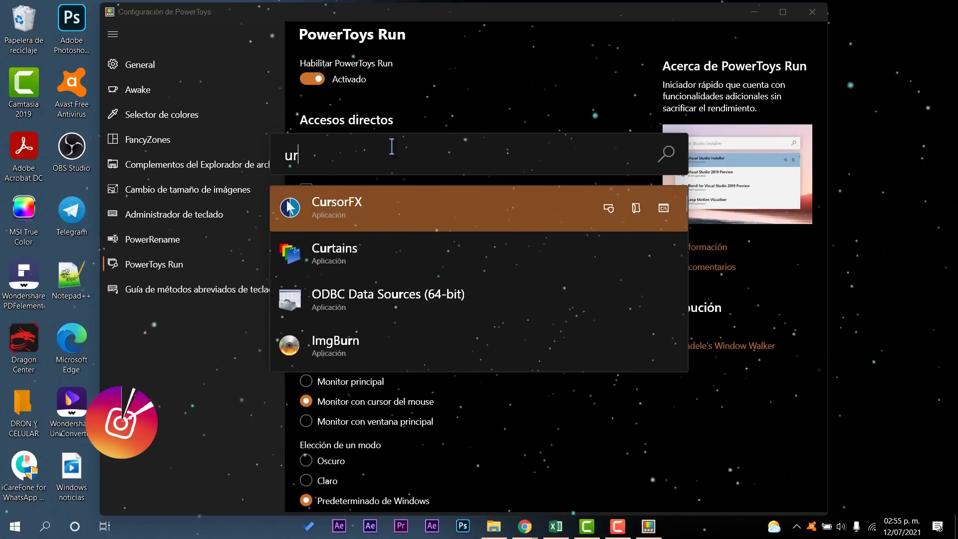
{"action": "key", "text": "BackSpace"}
{"action": "key", "text": "BackSpace"}
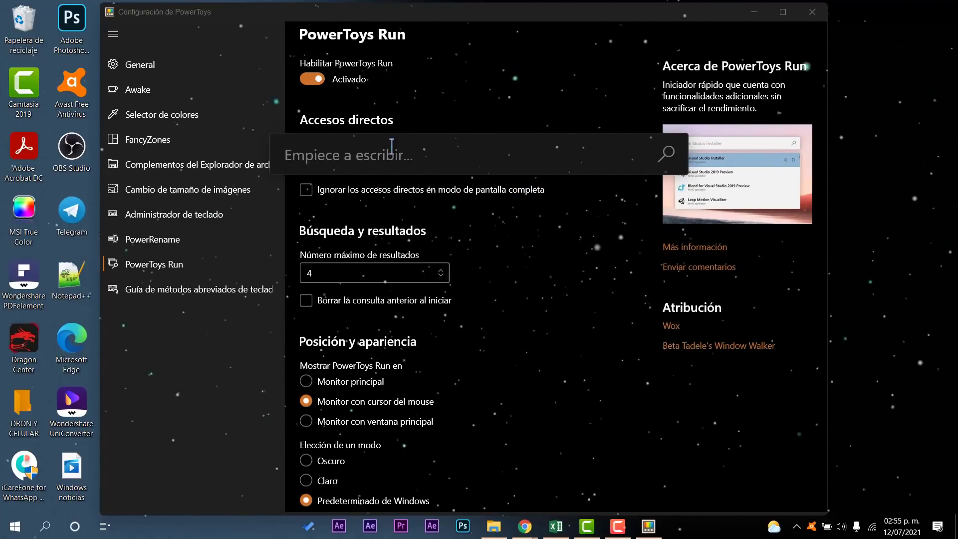
- Search the PowerToys Run launcher for "wond" and dismiss the launcher
{"action": "type", "text": "qin"}
{"action": "key", "text": "BackSpace"}
{"action": "key", "text": "BackSpace"}
{"action": "type", "text": "l"}
{"action": "key", "text": "BackSpace"}
{"action": "key", "text": "BackSpace"}
{"action": "type", "text": "w"}
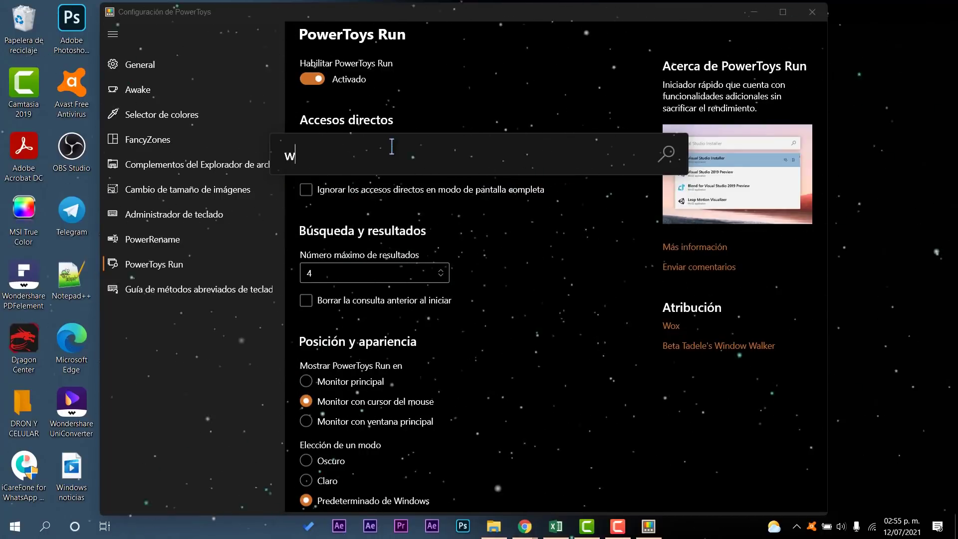
{"action": "type", "text": "ond"}
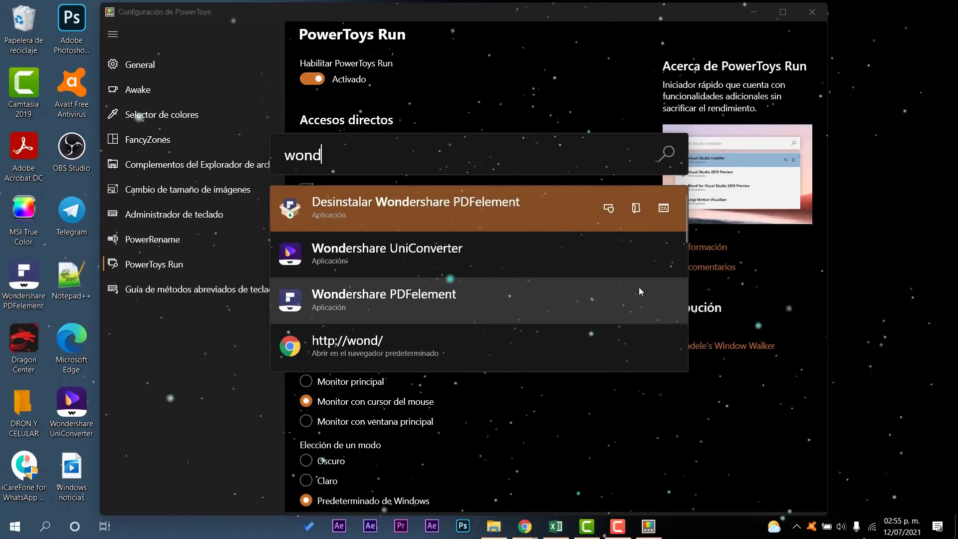
{"action": "left_click", "coordinate": [578, 100]}
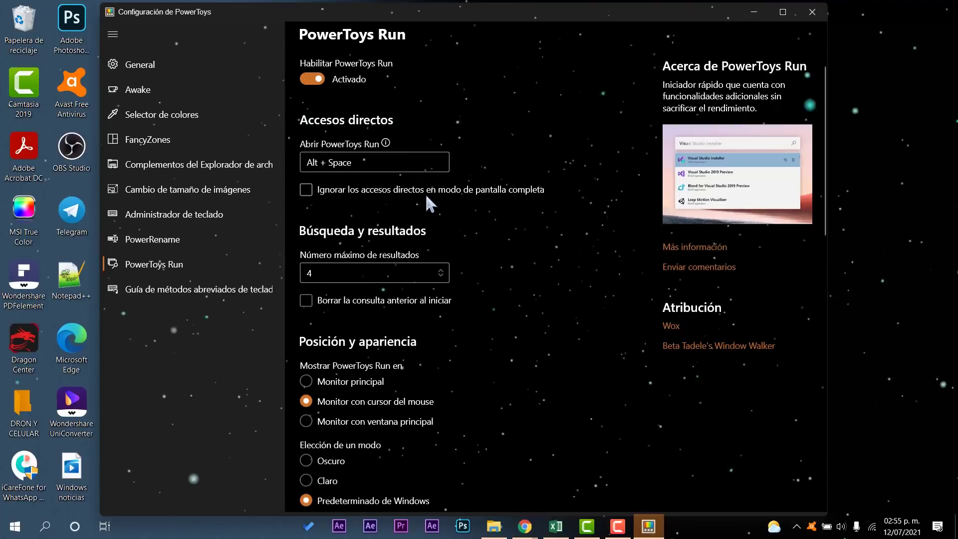
- Set the maximum number of PowerToys Run results to 7
{"action": "scroll", "coordinate": [449, 252], "scroll_direction": "down", "scroll_amount": 2}
{"action": "scroll", "coordinate": [449, 252], "scroll_direction": "down", "scroll_amount": 1}
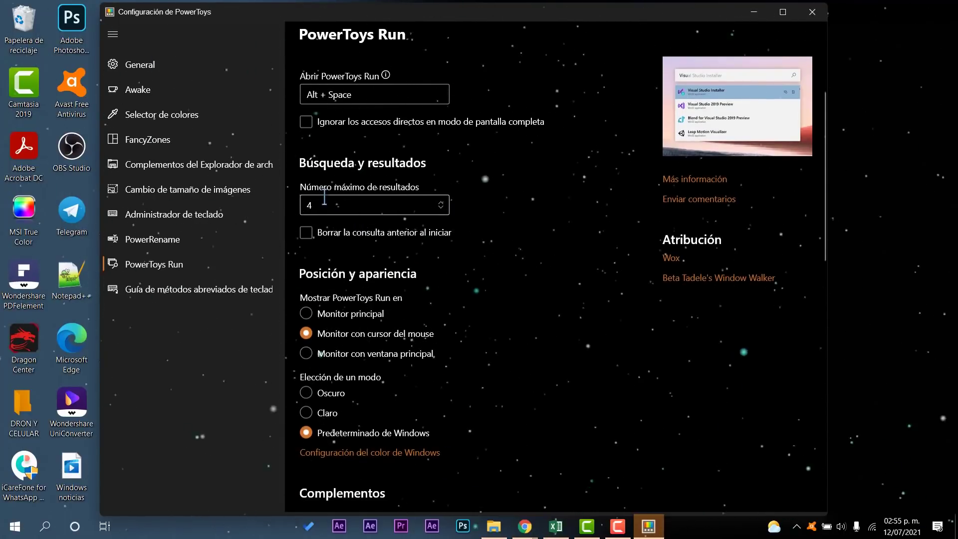
{"action": "left_click", "coordinate": [350, 203]}
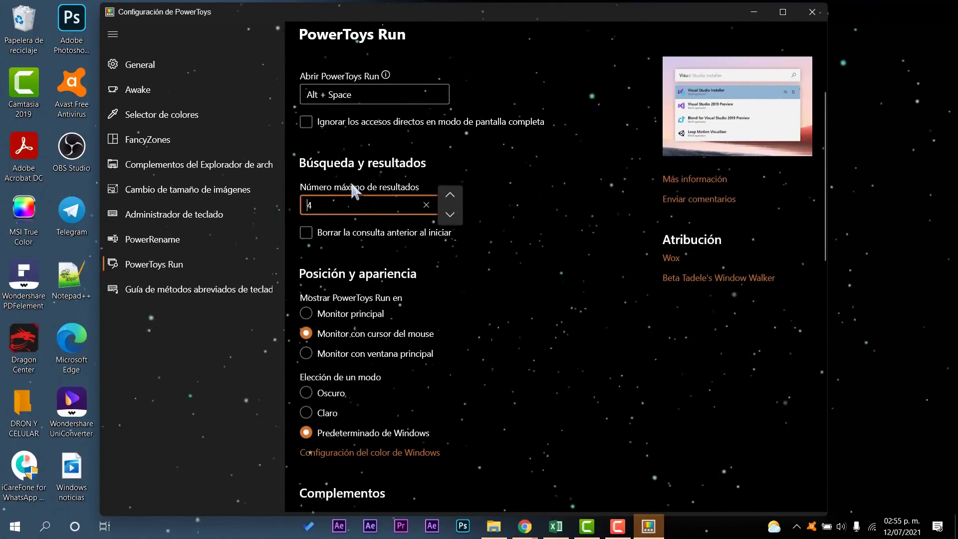
{"action": "left_click", "coordinate": [449, 194]}
{"action": "left_click", "coordinate": [450, 194]}
{"action": "left_click", "coordinate": [449, 195]}
{"action": "left_click", "coordinate": [535, 214]}
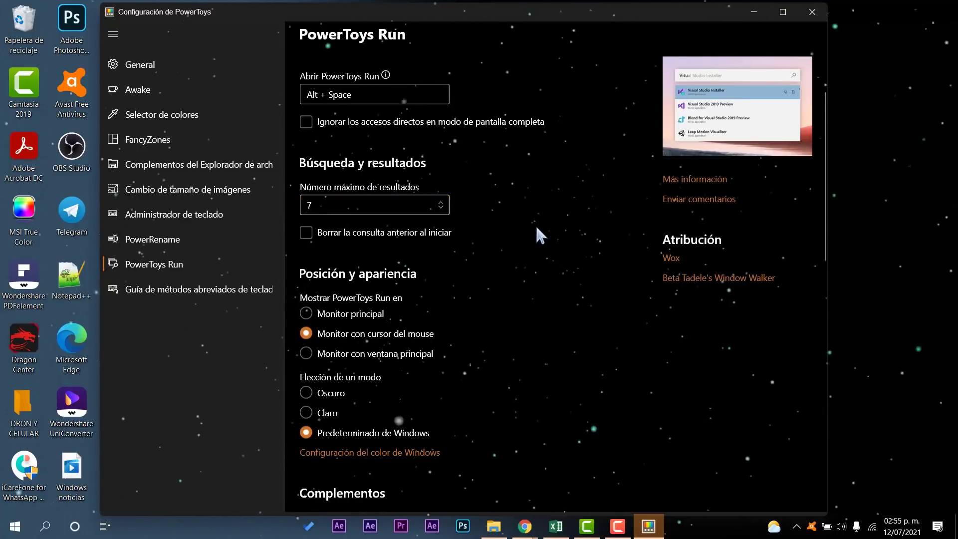
- Review the PowerToys Run position and appearance options and its list of plugins, from Calculadora through the Visual Studio Code workspaces
{"action": "scroll", "coordinate": [535, 224], "scroll_direction": "down", "scroll_amount": 5}
{"action": "scroll", "coordinate": [537, 227], "scroll_direction": "up", "scroll_amount": 3}
{"action": "scroll", "coordinate": [437, 230], "scroll_direction": "down", "scroll_amount": 1}
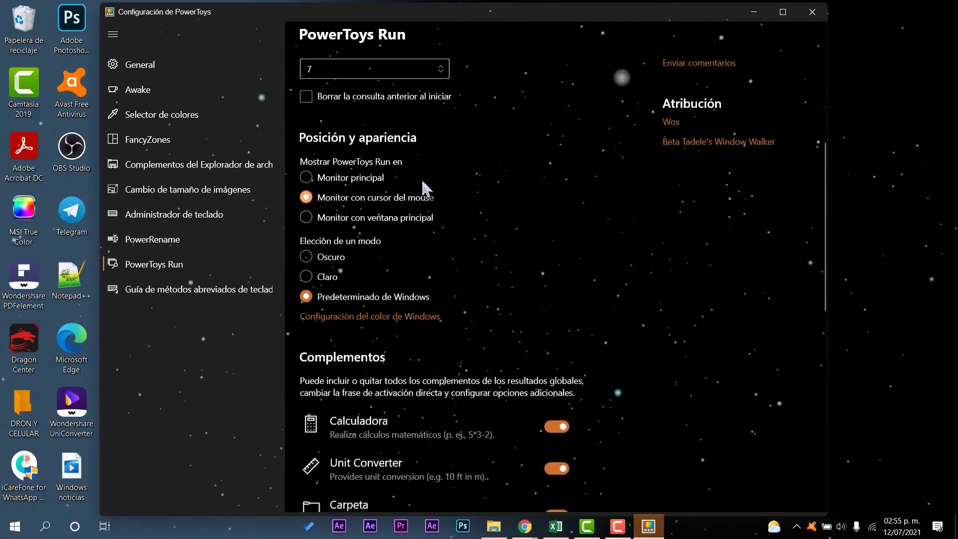
{"action": "scroll", "coordinate": [375, 220], "scroll_direction": "down", "scroll_amount": 2}
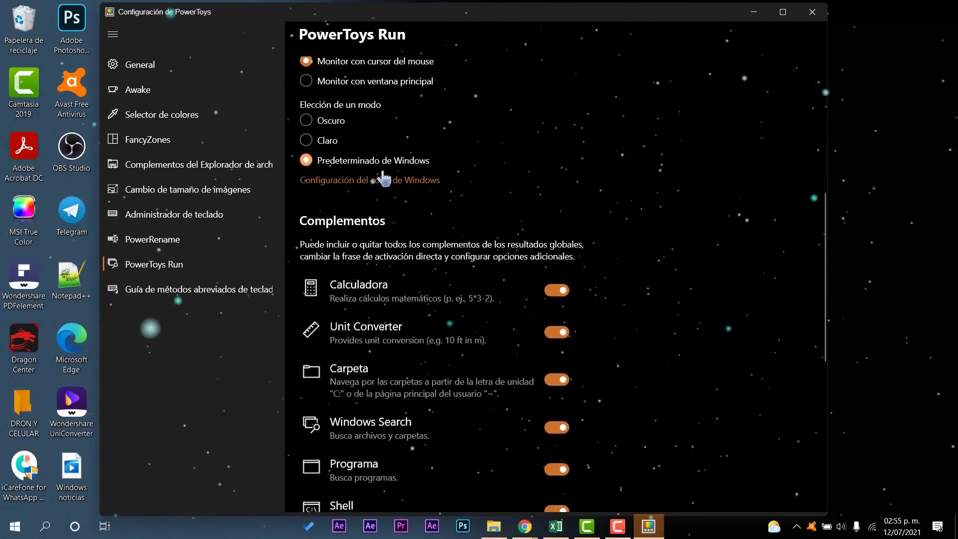
{"action": "scroll", "coordinate": [498, 279], "scroll_direction": "down", "scroll_amount": 1}
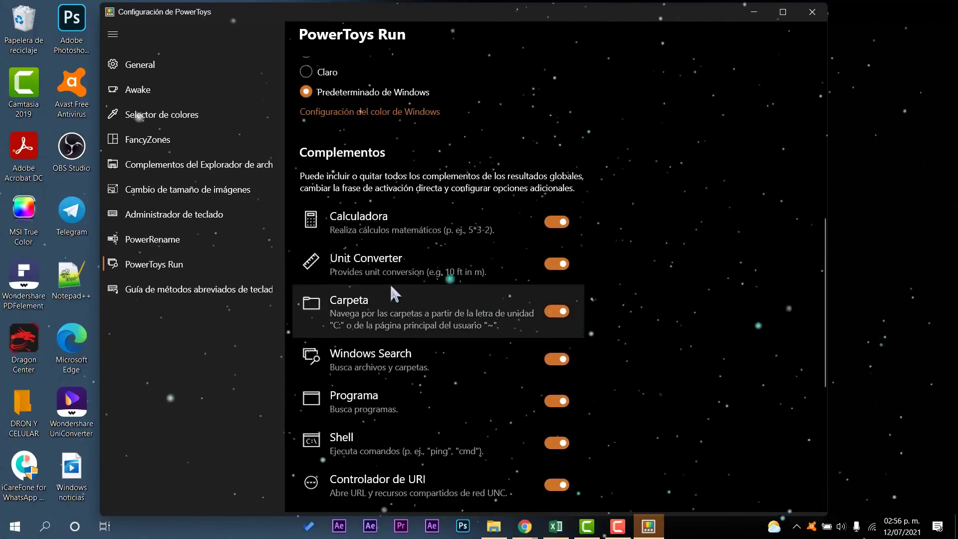
{"action": "scroll", "coordinate": [431, 298], "scroll_direction": "down", "scroll_amount": 2}
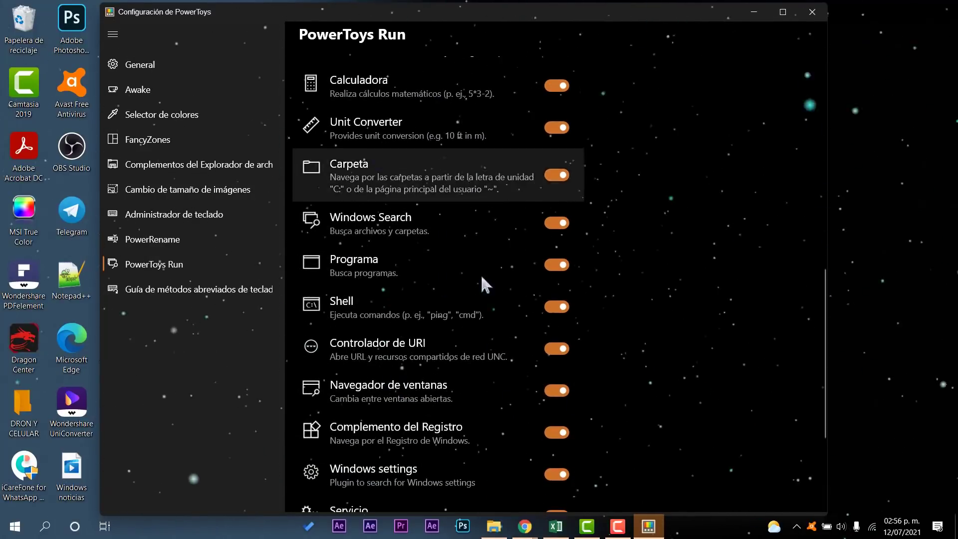
{"action": "scroll", "coordinate": [481, 274], "scroll_direction": "down", "scroll_amount": 3}
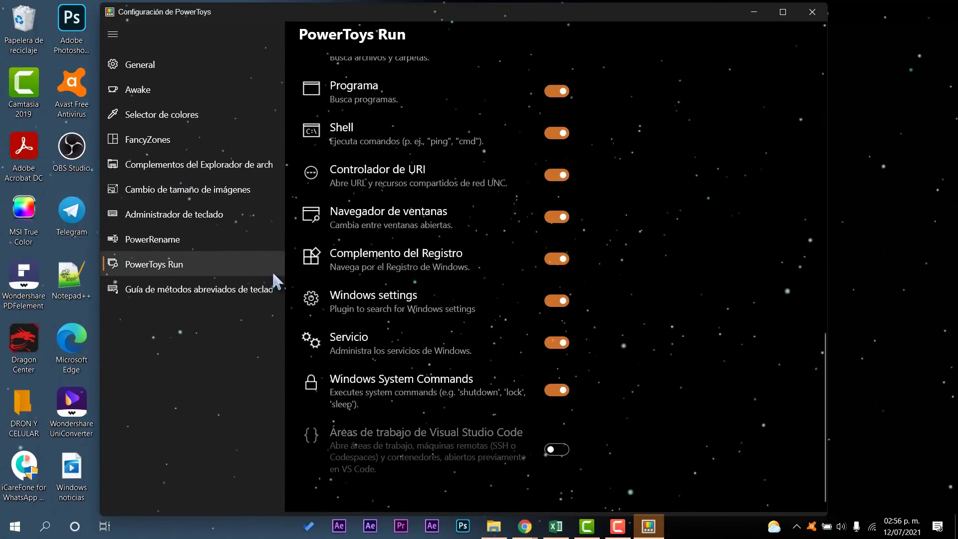
- Review the keyboard shortcut guide settings, return to the General page, and collapse and expand the navigation pane
{"action": "left_click", "coordinate": [247, 289]}
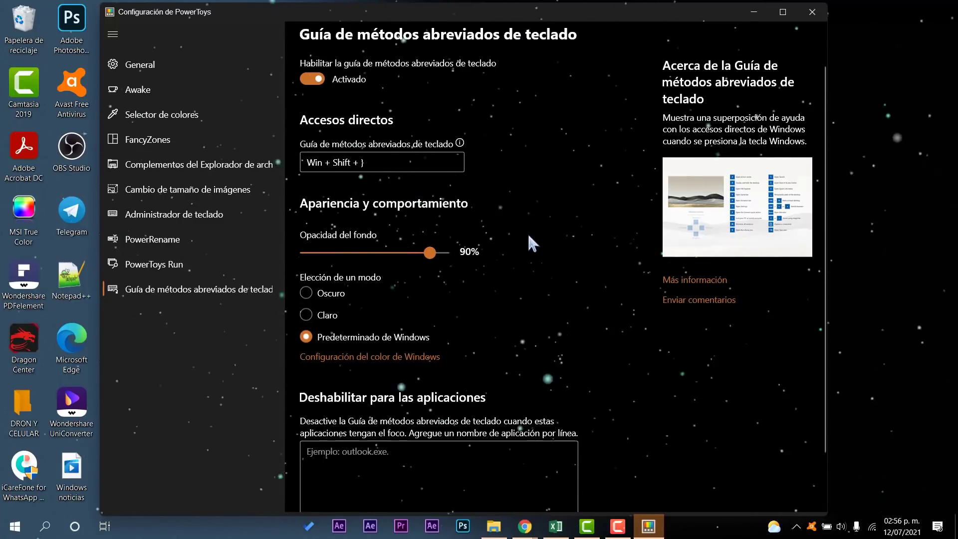
{"action": "scroll", "coordinate": [527, 232], "scroll_direction": "down", "scroll_amount": 2}
{"action": "scroll", "coordinate": [549, 350], "scroll_direction": "up", "scroll_amount": 2}
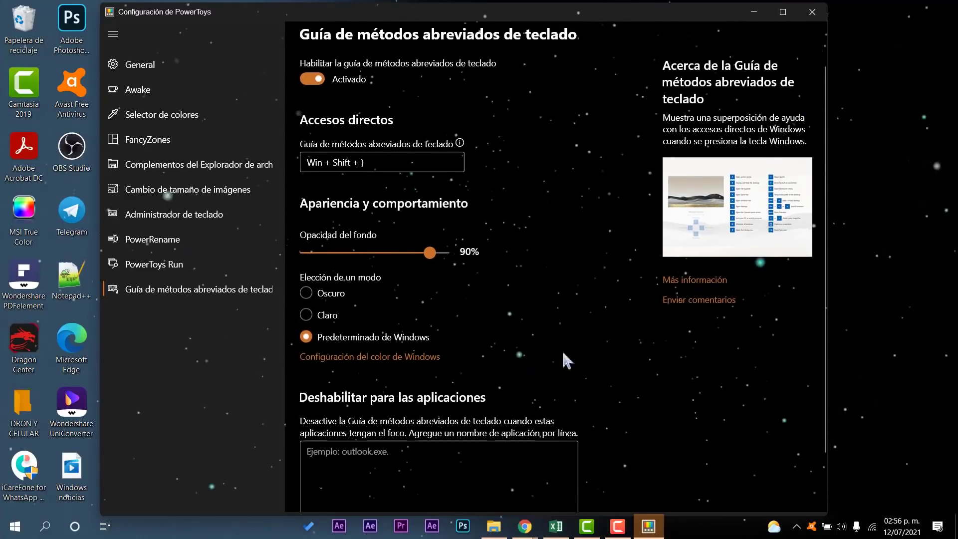
{"action": "left_click", "coordinate": [148, 59]}
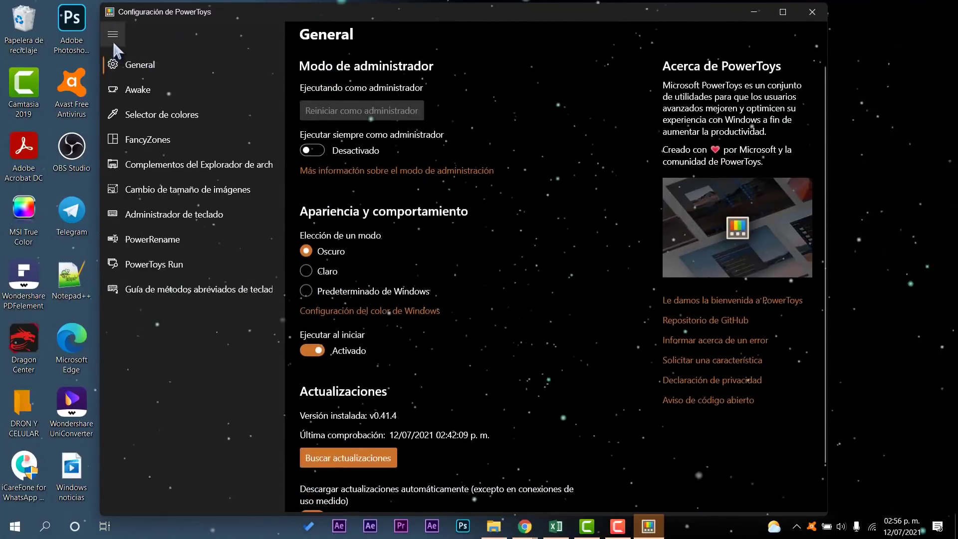
{"action": "left_click", "coordinate": [113, 40]}
{"action": "left_click", "coordinate": [112, 40]}
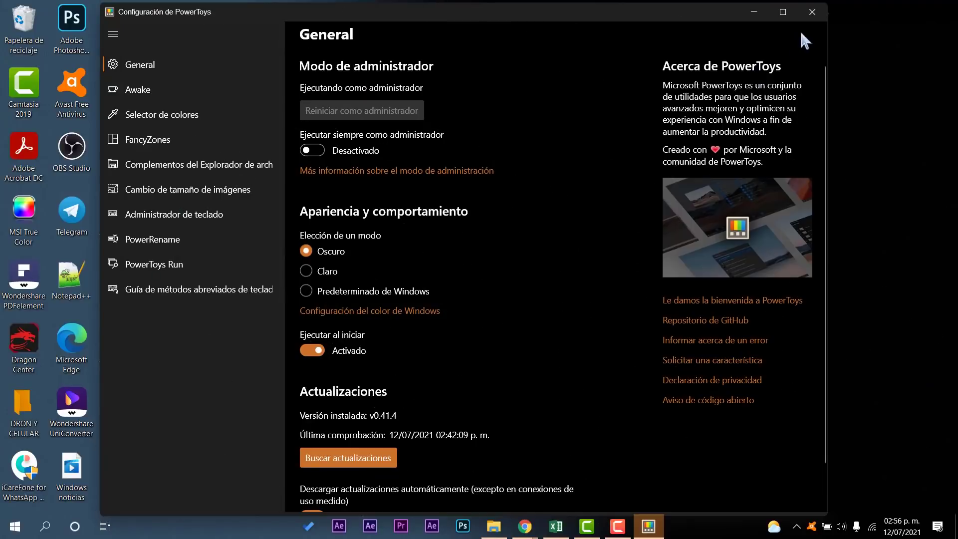
- Close the PowerToys settings window, reopen it on the General page and reposition it on the desktop
{"action": "left_click", "coordinate": [812, 12]}
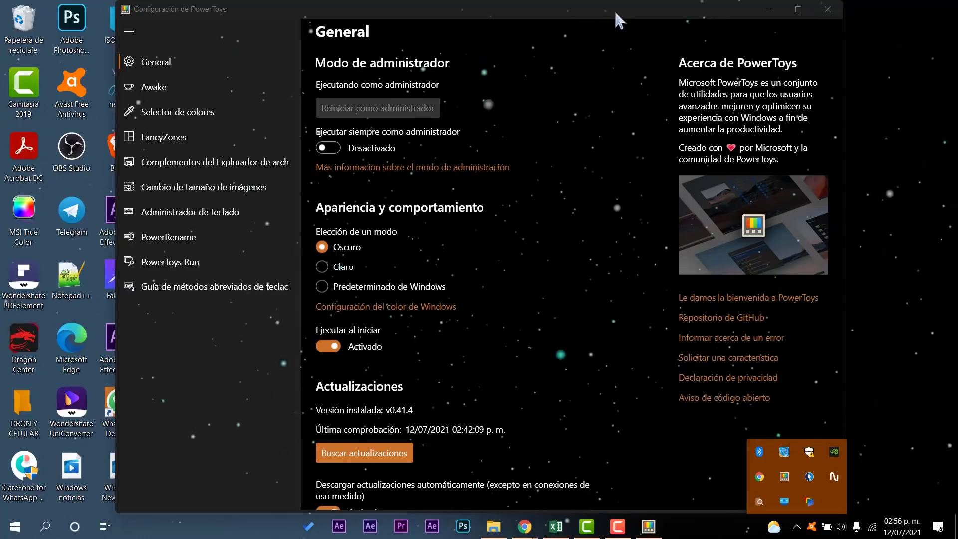
{"action": "left_click_drag", "start_coordinate": [633, 11], "coordinate": [641, 65]}
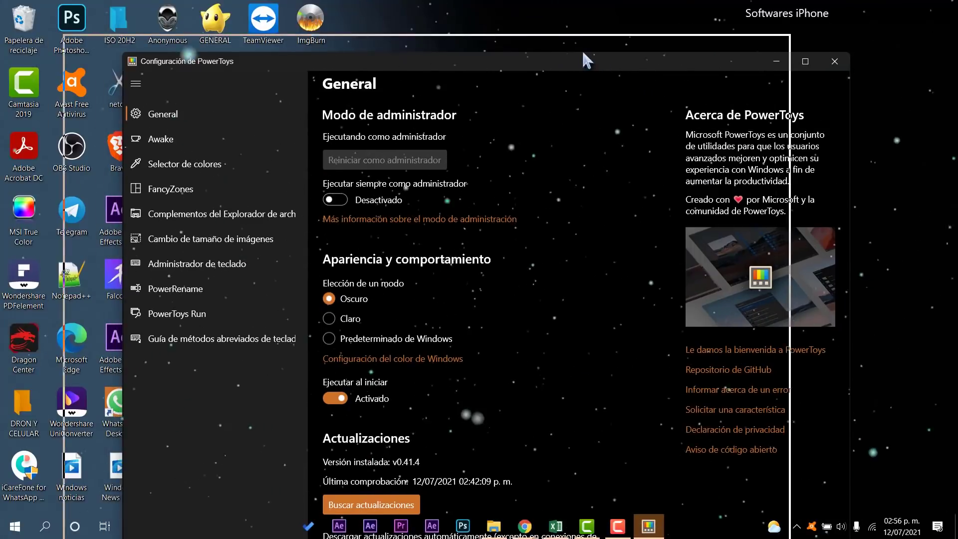
{"action": "left_click_drag", "start_coordinate": [582, 53], "coordinate": [639, 22]}
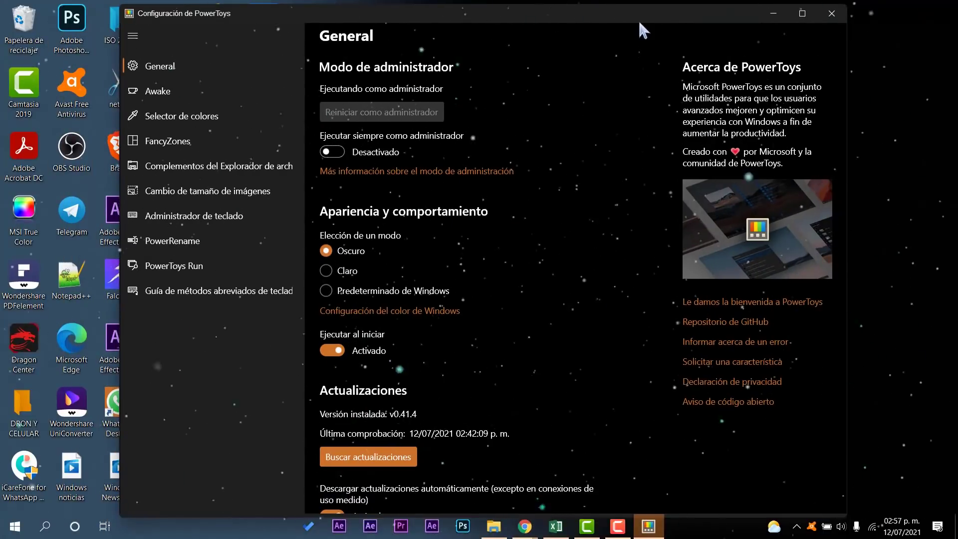